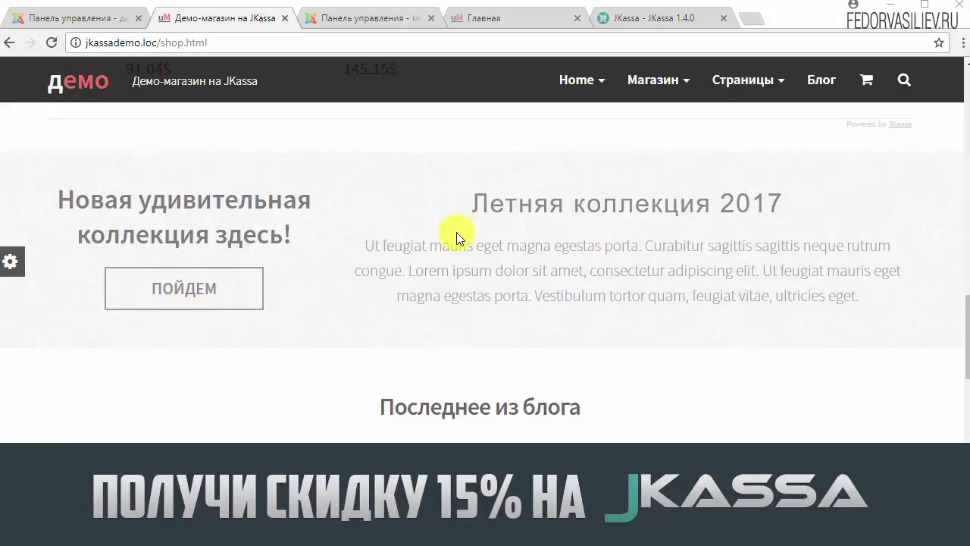
Step: Review the JKassa 1.4.0 release notes on jkassa.com, including the changes to the component, modules, plugins and templates
click(629, 18)
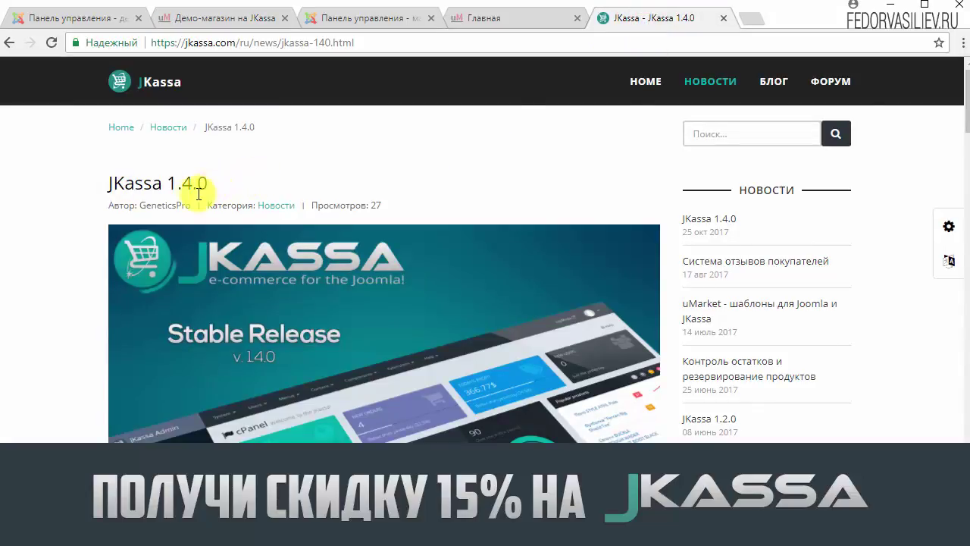
drag(216, 187, 172, 190)
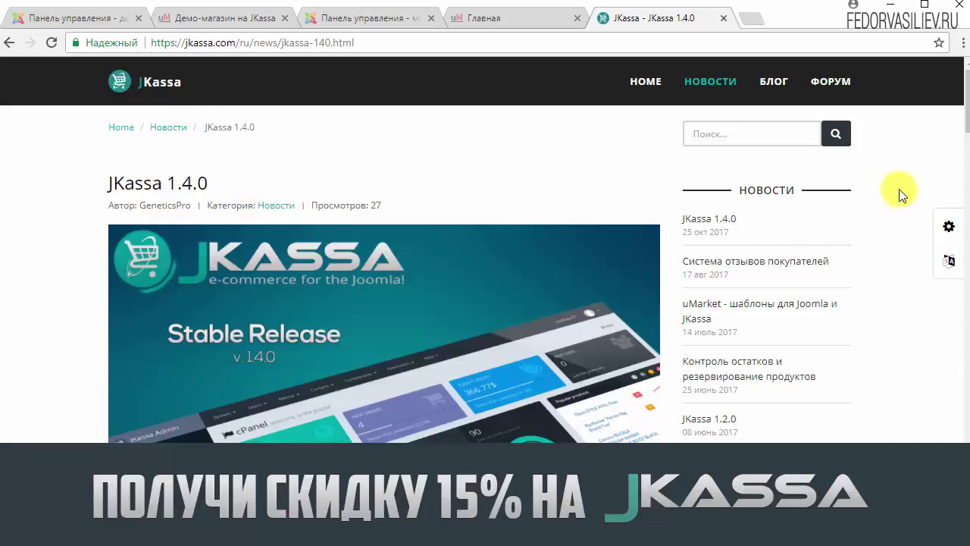
drag(967, 113, 953, 206)
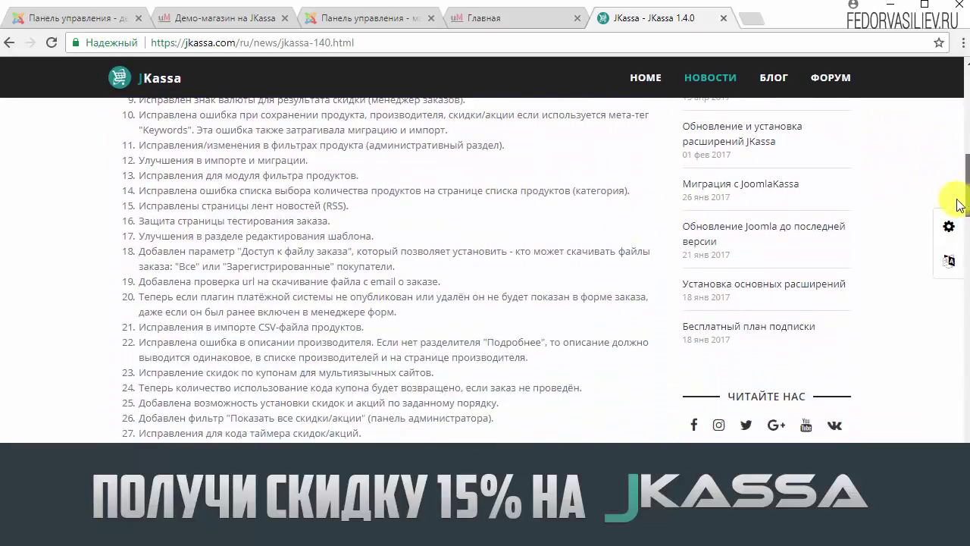
scroll(306, 231, down, 5)
scroll(306, 230, down, 12)
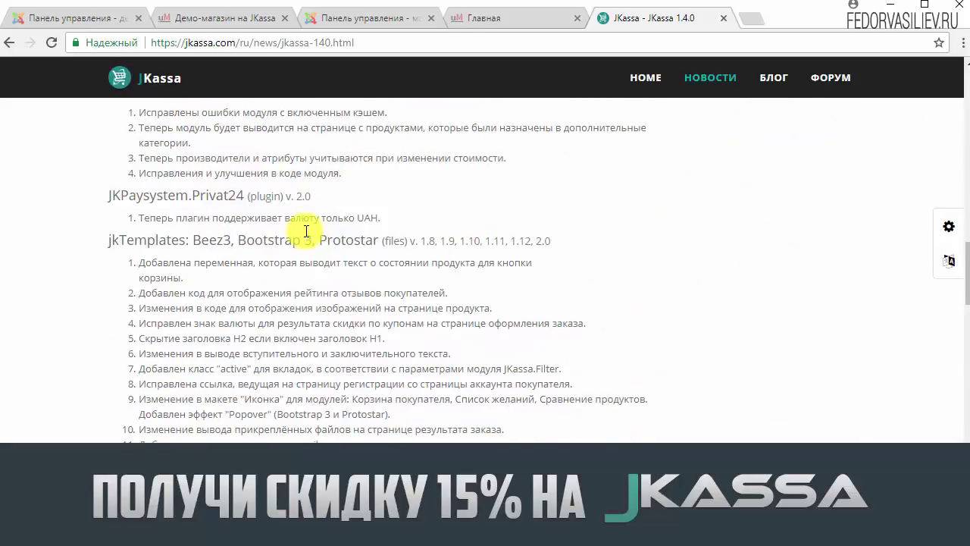
scroll(306, 230, down, 3)
scroll(306, 230, up, 20)
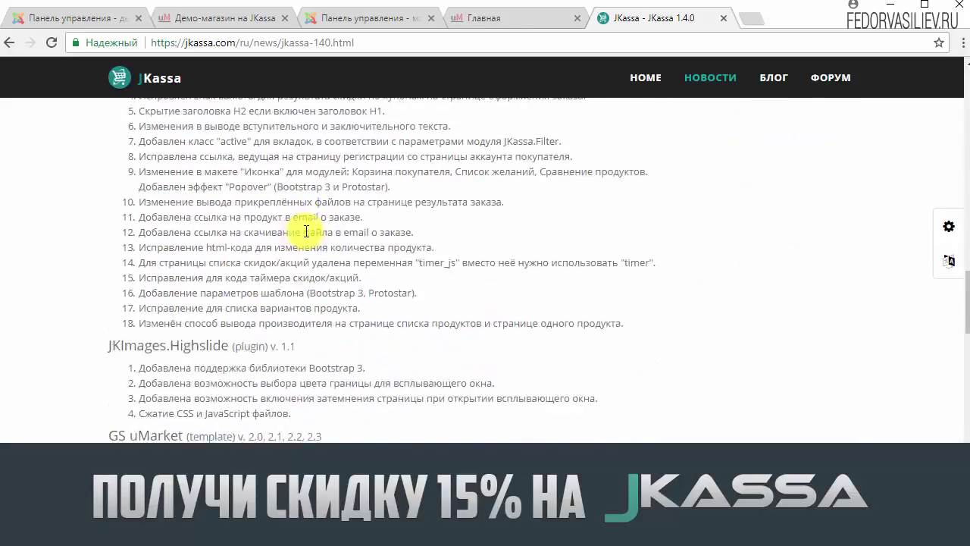
scroll(306, 231, up, 8)
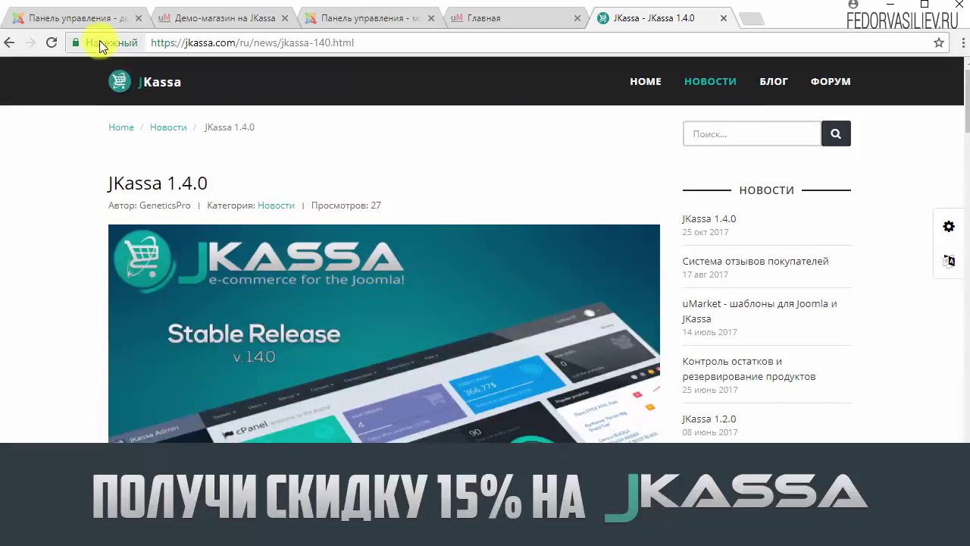
Step: Open the JKassa component's extensions manager in the administration panel of the jkassa.loc site
click(370, 18)
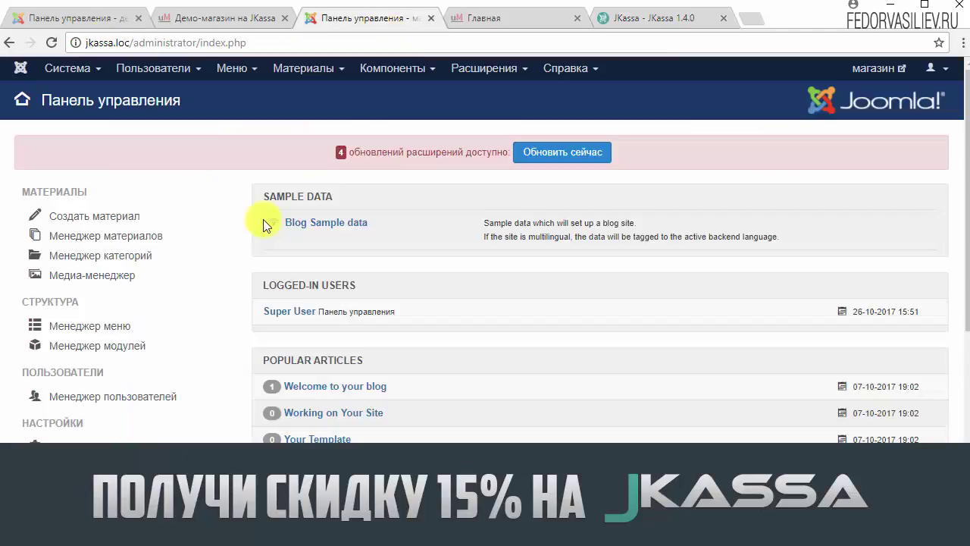
click(393, 74)
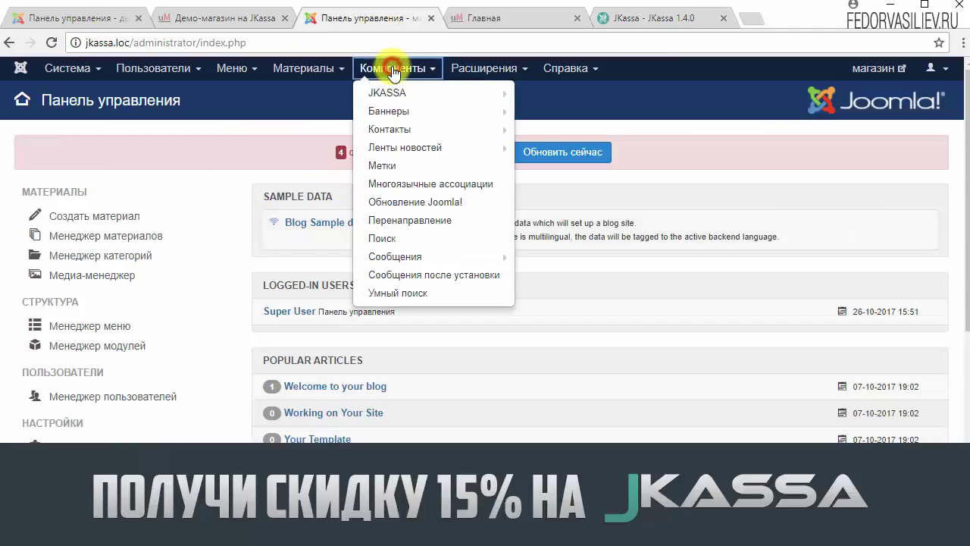
click(379, 93)
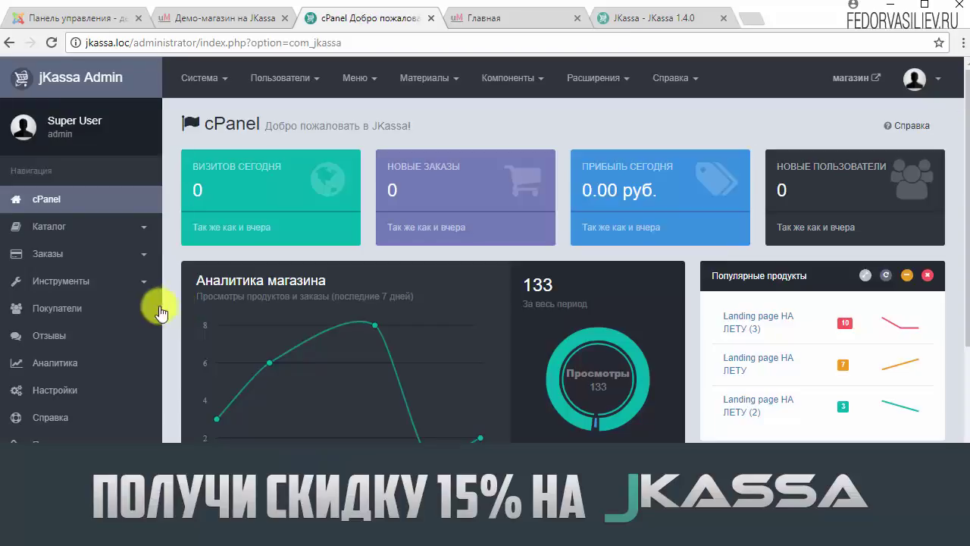
click(67, 285)
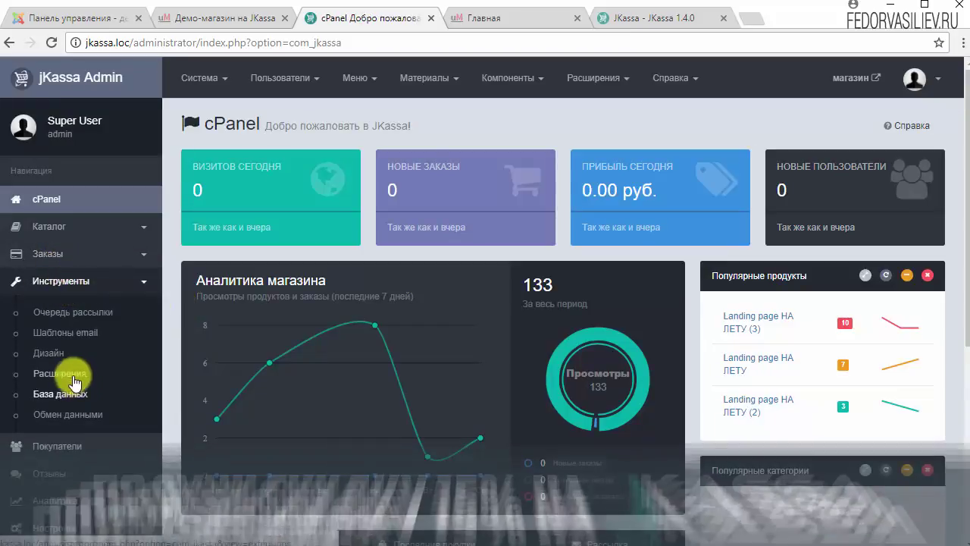
click(60, 373)
Step: Update the main JKASSA component to version 1.4.0 from the available extensions
scroll(499, 379, down, 1)
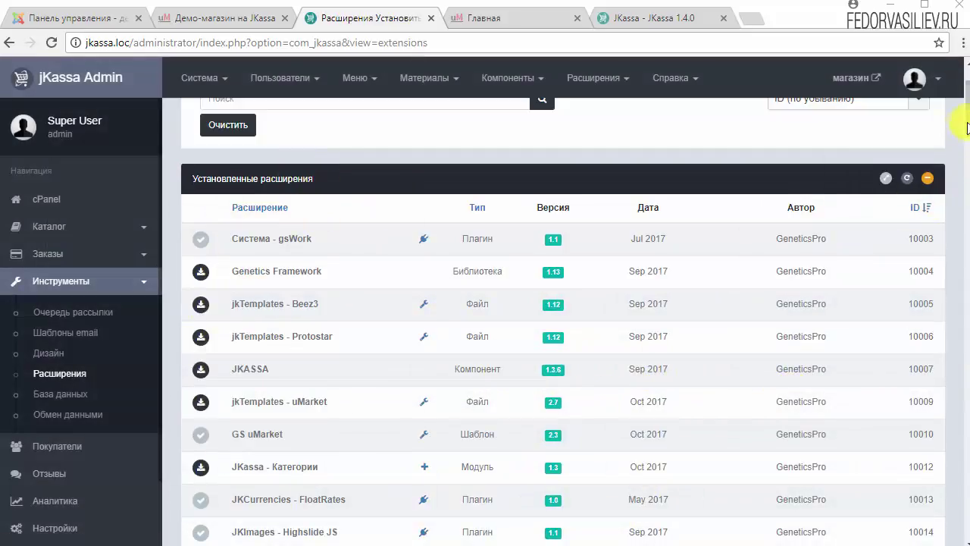
scroll(967, 127, down, 2)
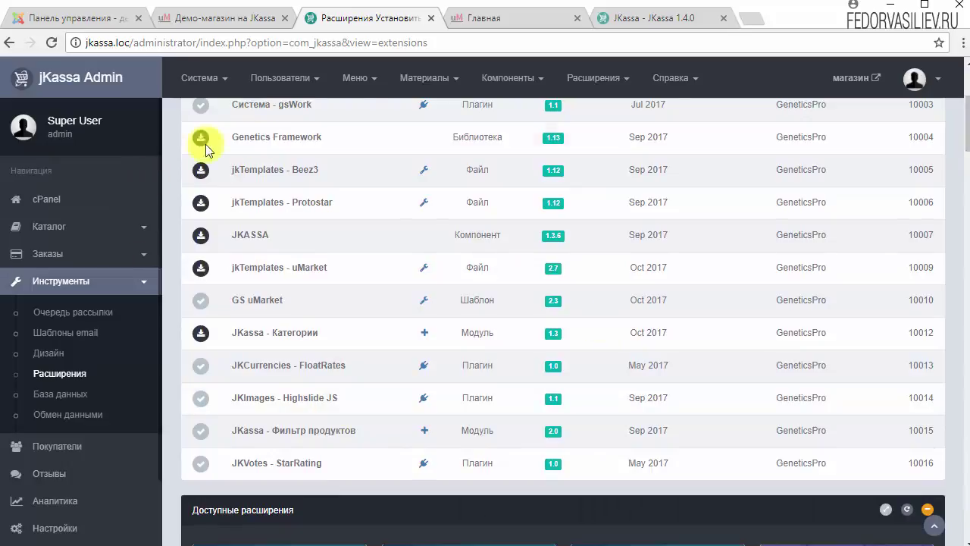
scroll(305, 392, up, 1)
scroll(297, 284, down, 2)
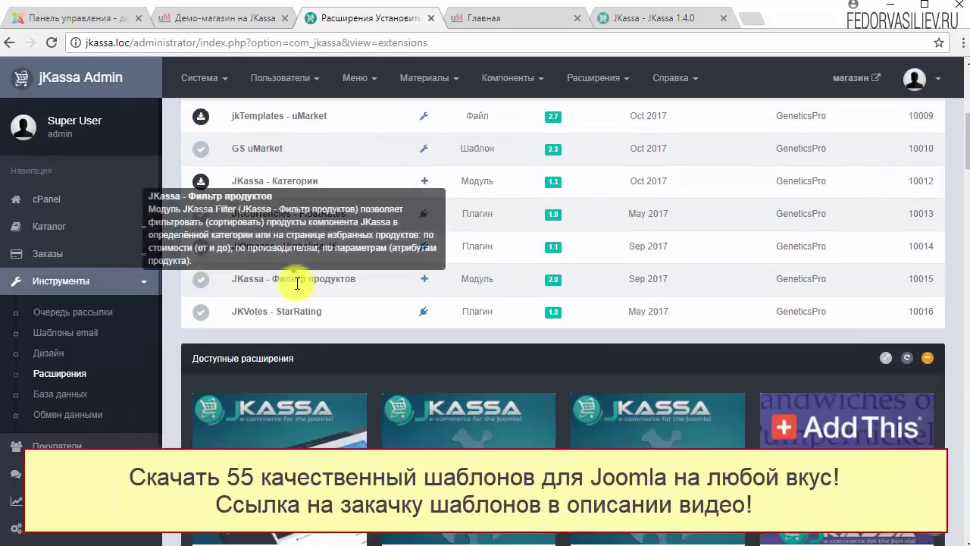
scroll(298, 283, down, 3)
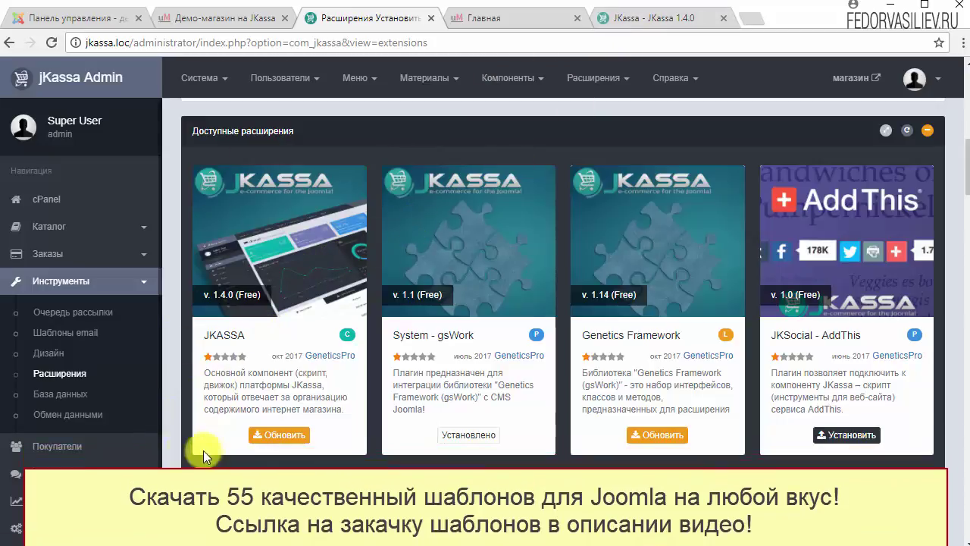
click(292, 439)
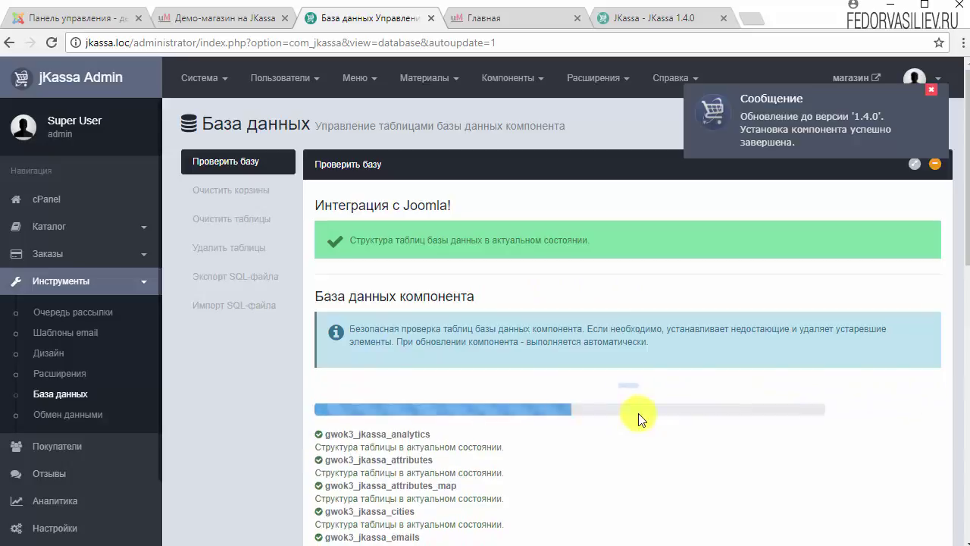
Step: Review the check results for the component's database tables and run the database check again
scroll(446, 345, down, 2)
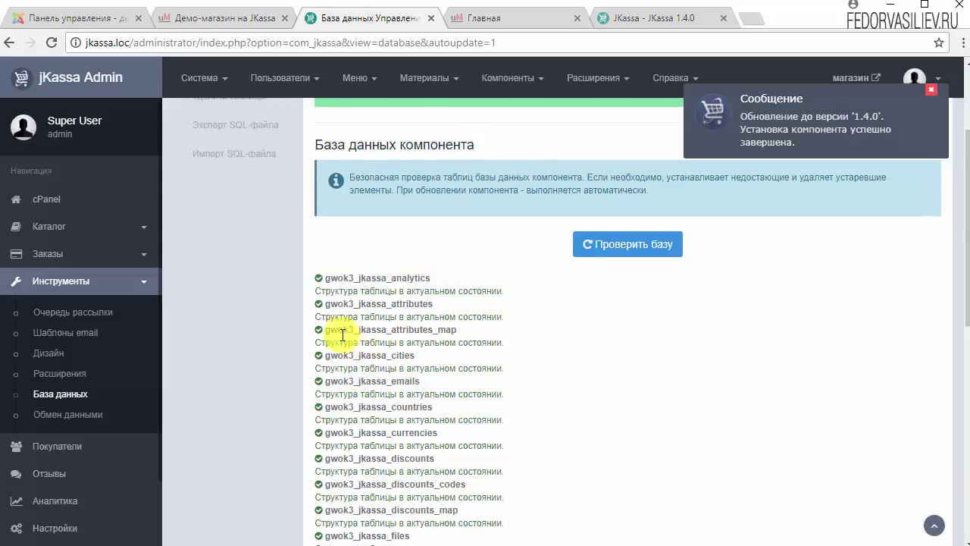
scroll(342, 334, down, 1)
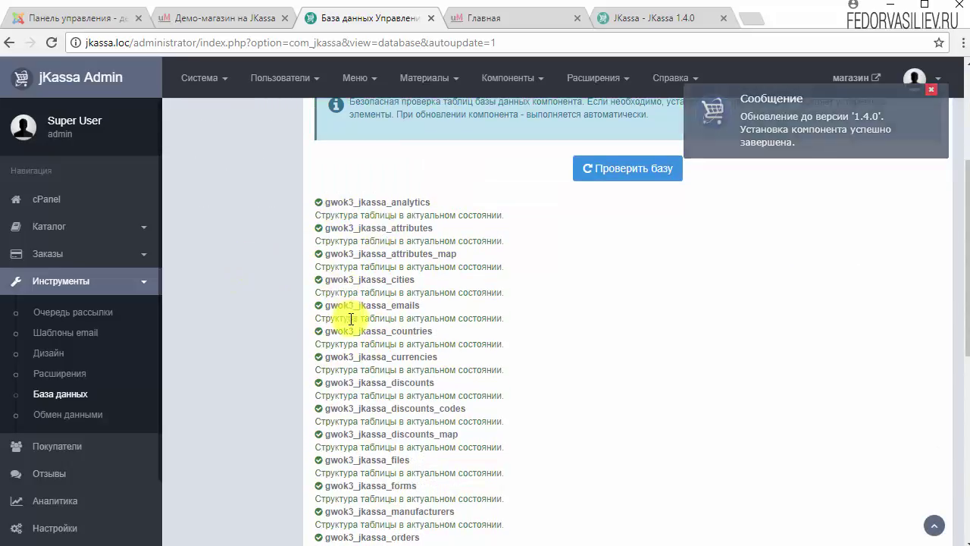
scroll(474, 349, down, 6)
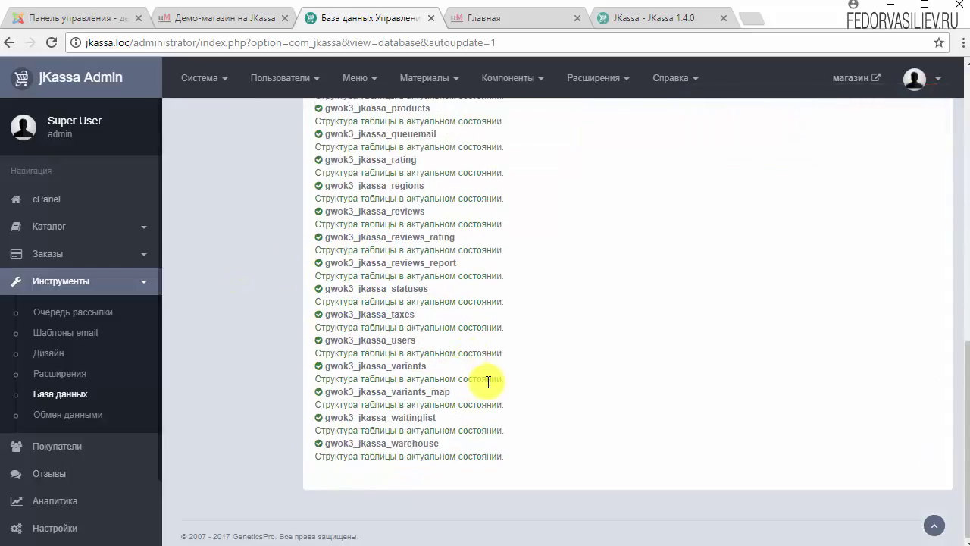
scroll(489, 382, up, 10)
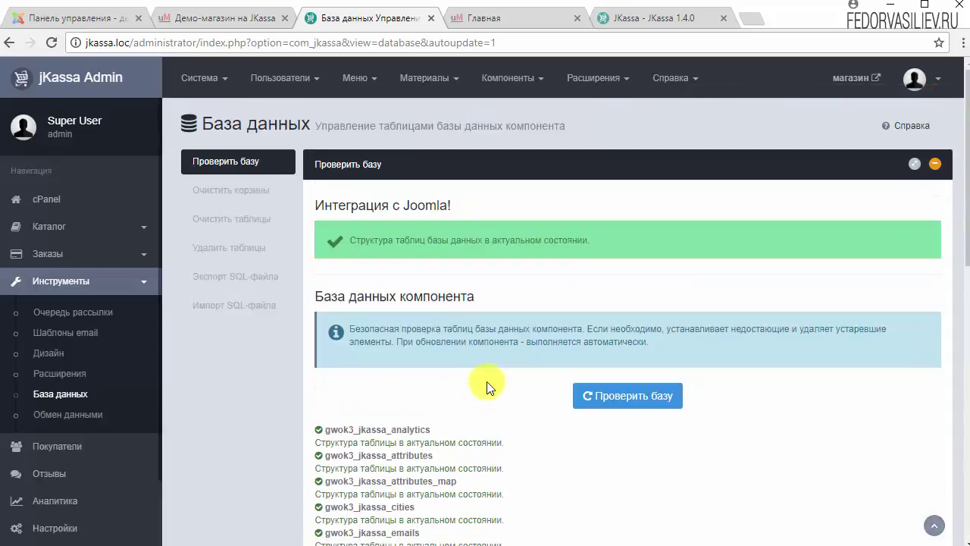
click(624, 400)
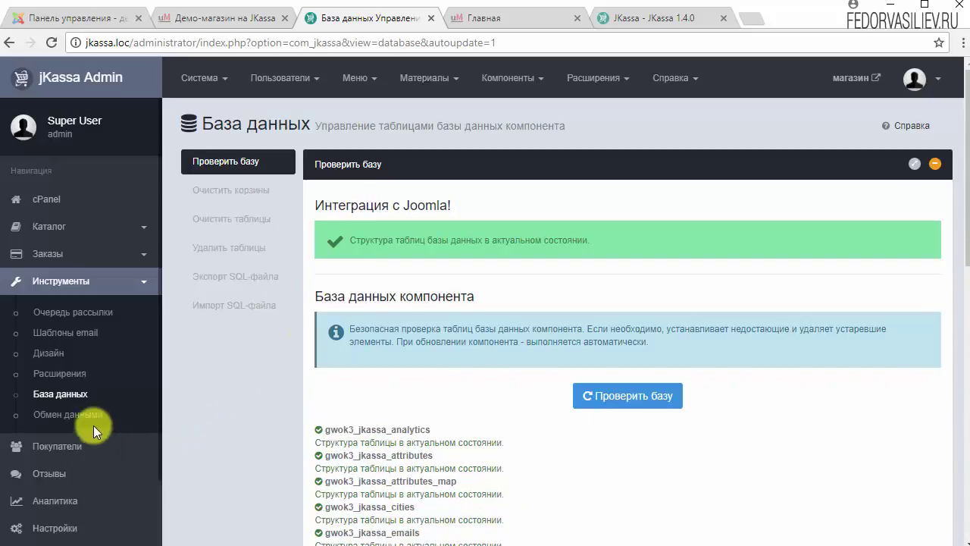
Step: Return to the JKassa extensions list and check the installed version of the JKASSA component
click(53, 373)
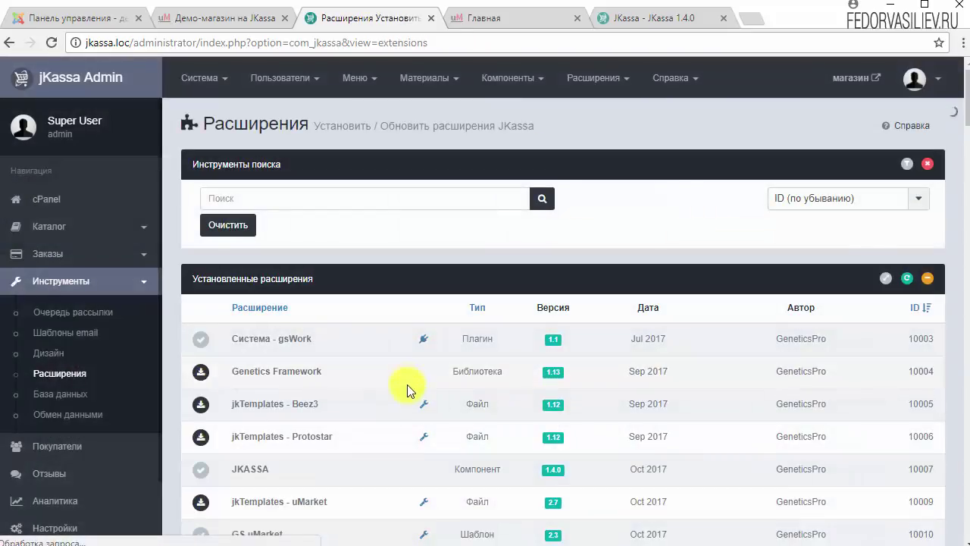
scroll(261, 404, down, 1)
drag(261, 395, 241, 397)
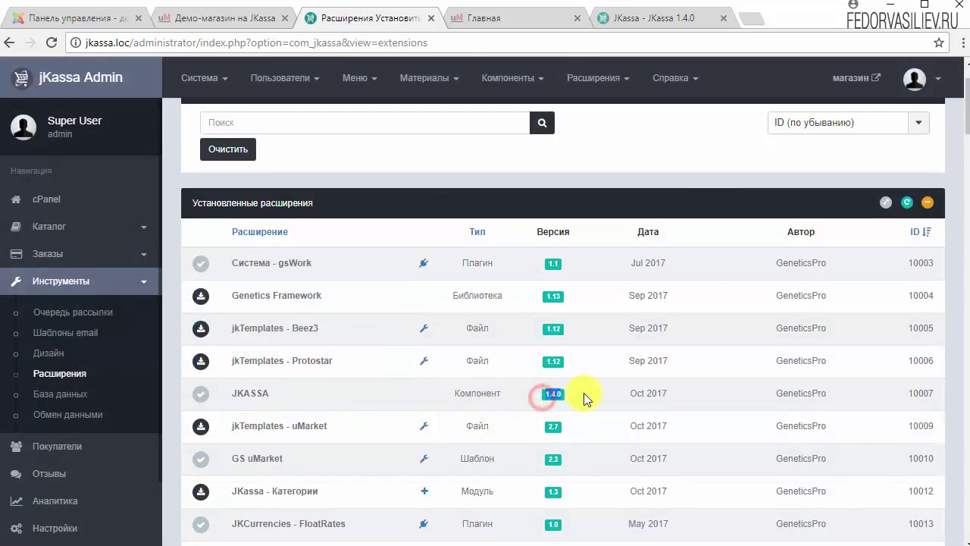
click(526, 396)
scroll(526, 396, down, 2)
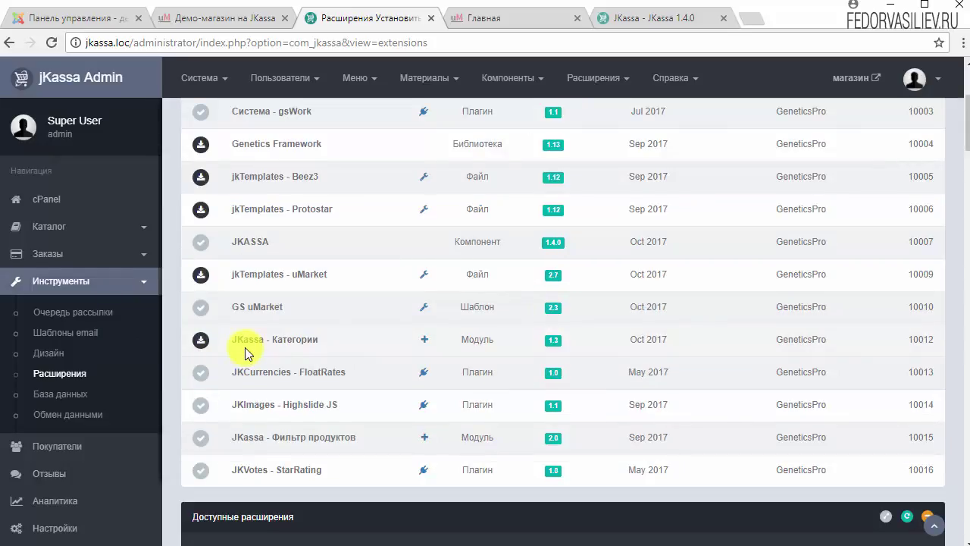
Step: Update the "JKassa - Категории" module to version 1.4 and check its entry among the installed extensions
mouse_move(266, 342)
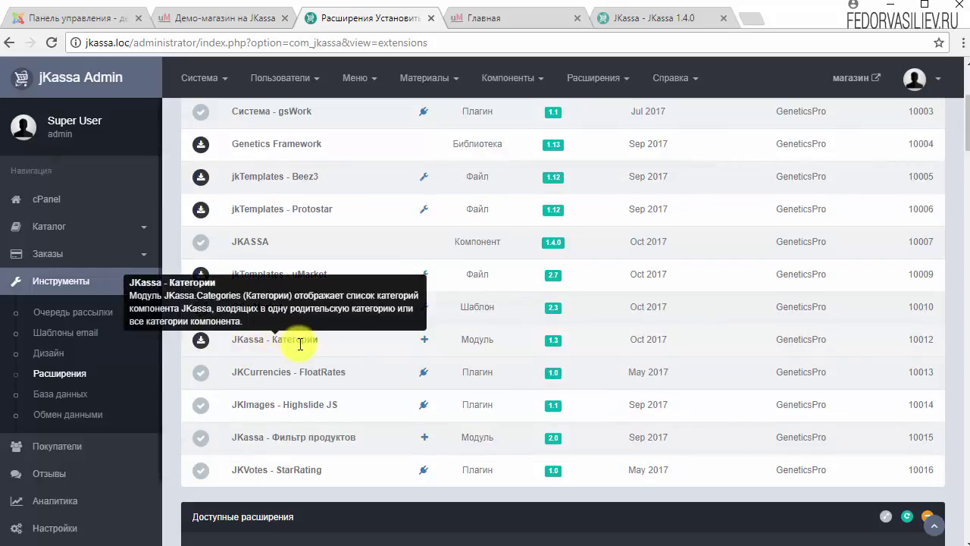
click(201, 343)
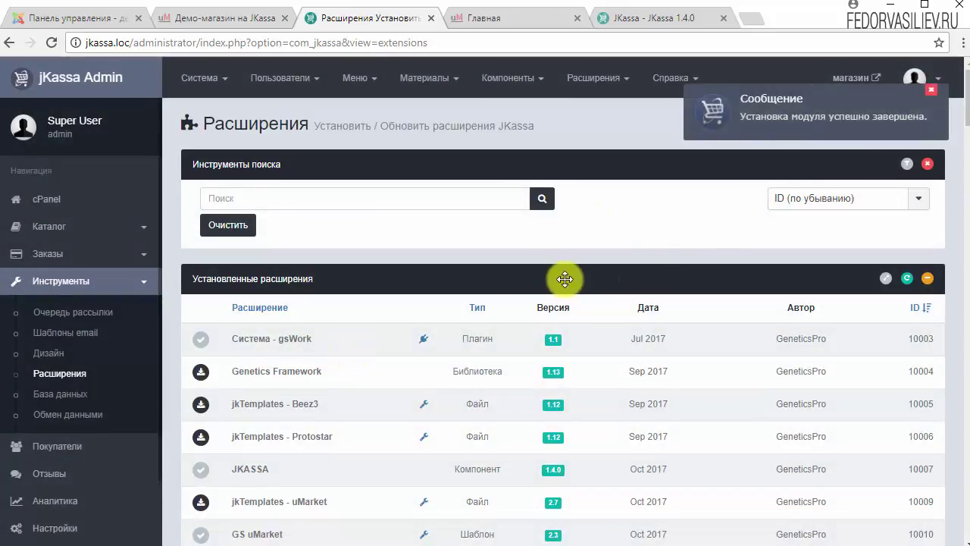
scroll(565, 279, down, 3)
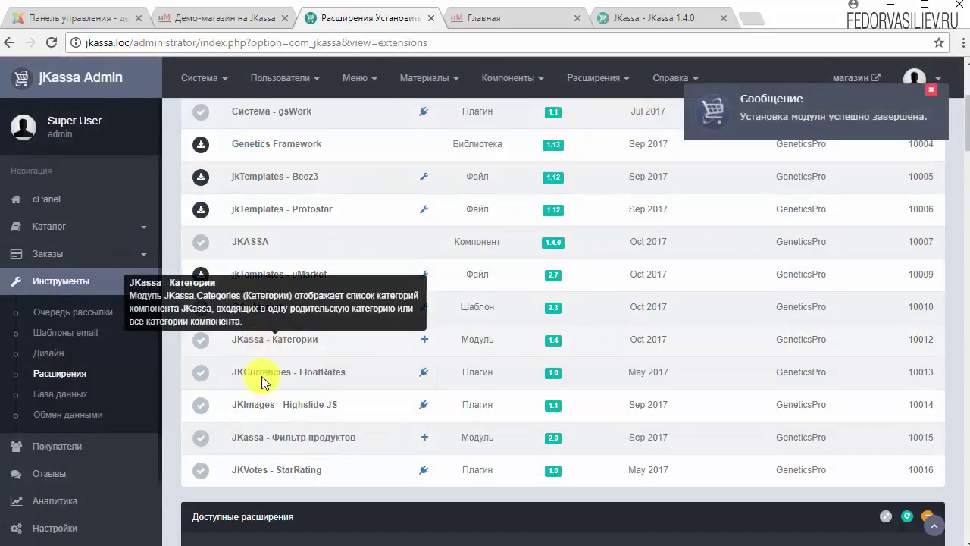
scroll(279, 347, up, 1)
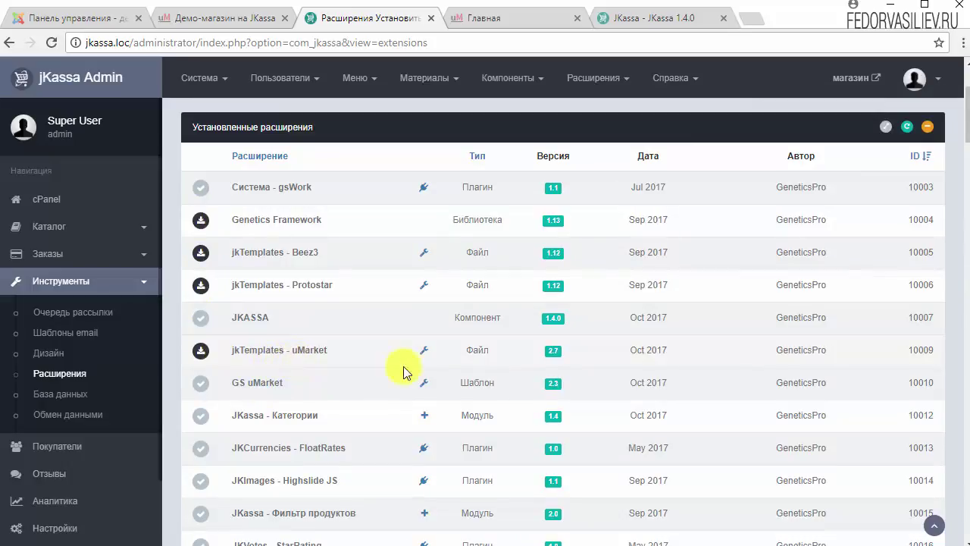
Step: Look through the available extensions and update the installed jkTemplates - uMarket file to version 2.8
scroll(417, 367, down, 5)
scroll(418, 366, down, 12)
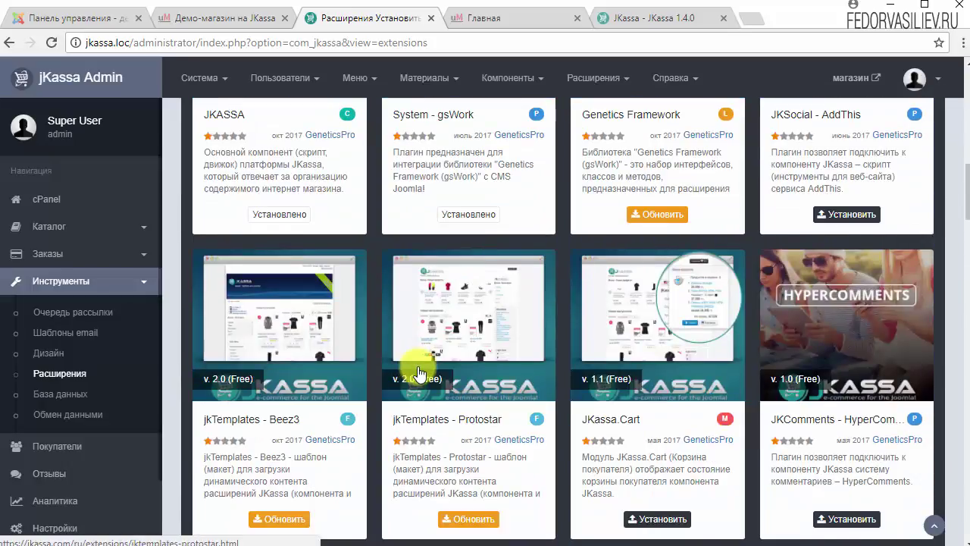
scroll(418, 372, down, 9)
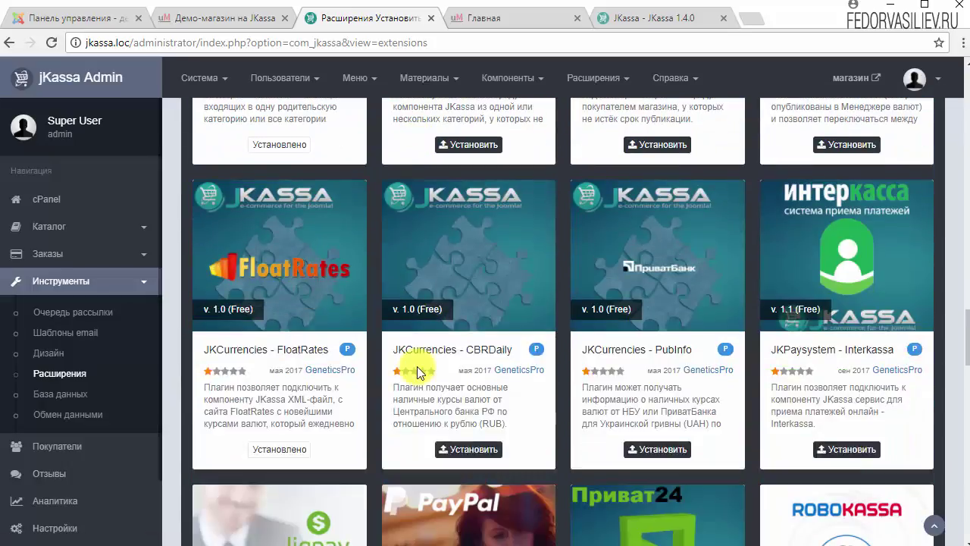
scroll(418, 371, down, 12)
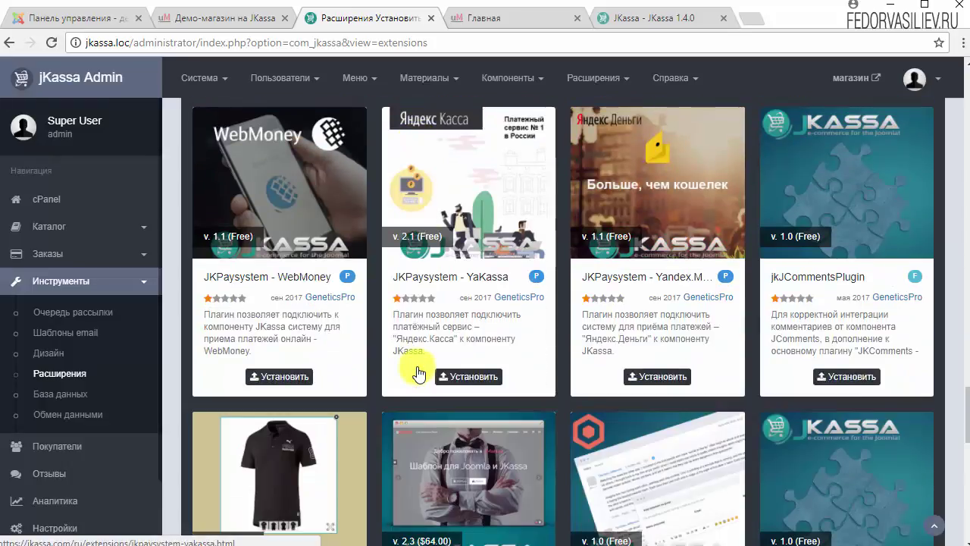
scroll(416, 371, down, 8)
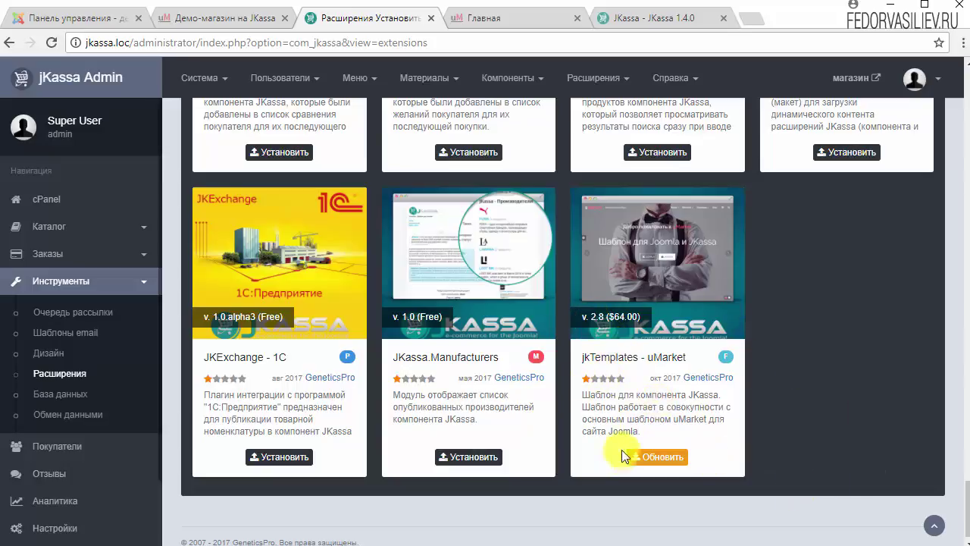
scroll(544, 398, up, 20)
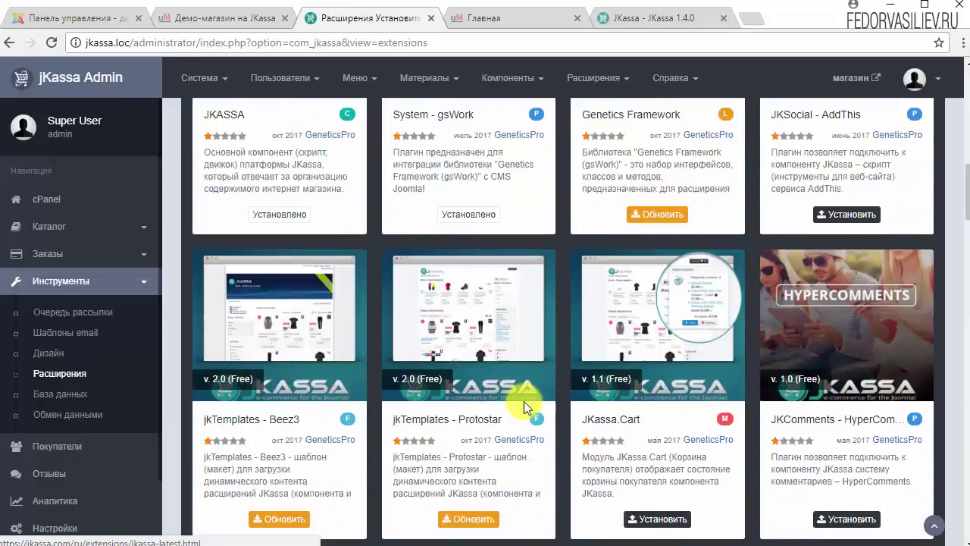
scroll(524, 401, up, 10)
click(200, 350)
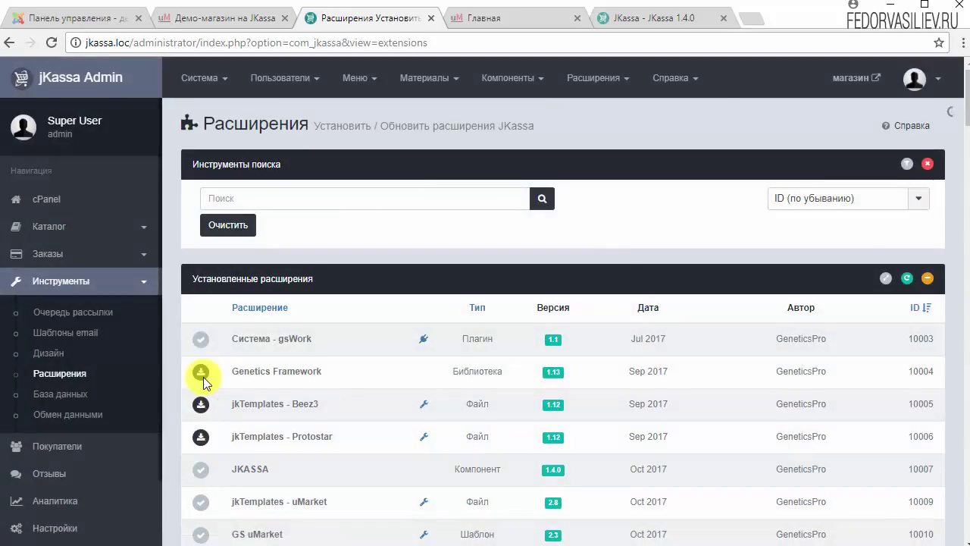
Step: Update the installed jkTemplates - Protostar file to version 2.0
scroll(403, 375, down, 3)
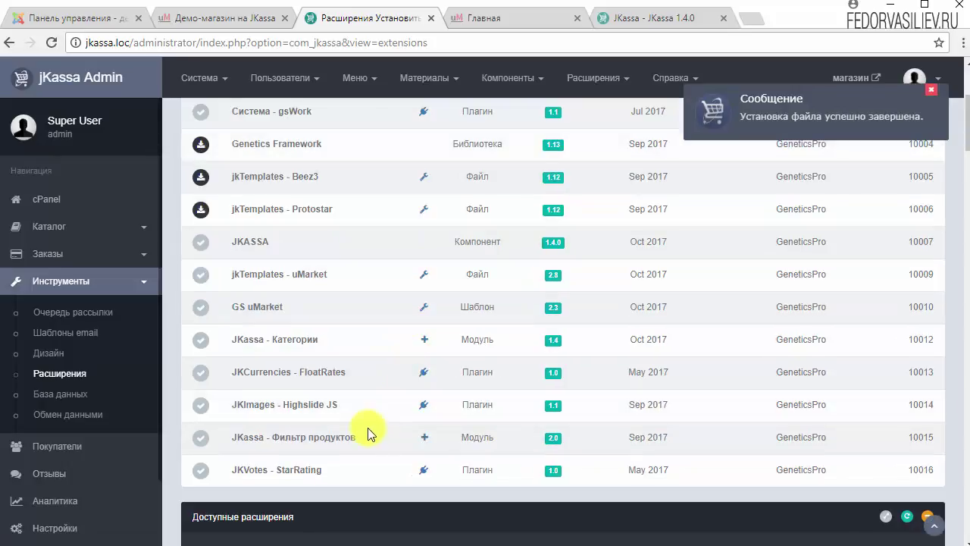
scroll(367, 434, up, 2)
click(200, 286)
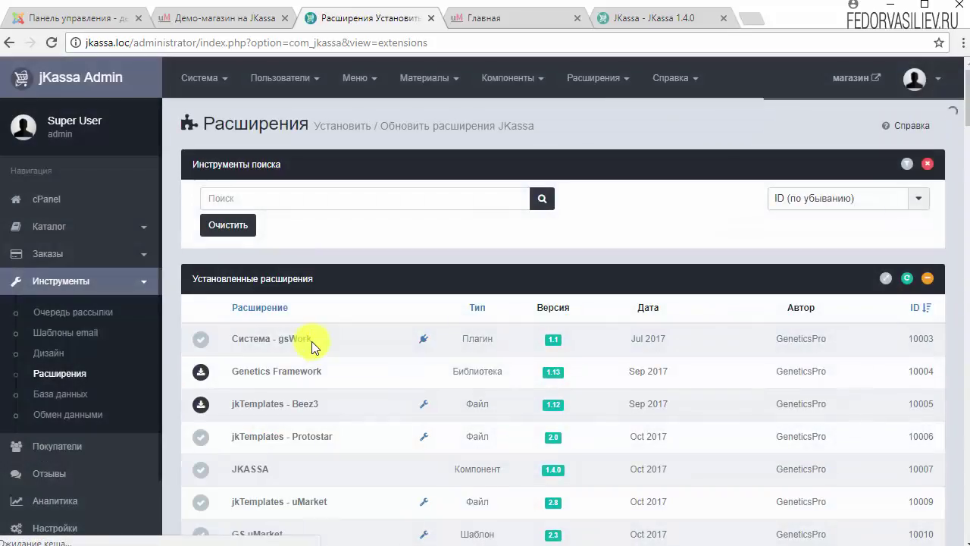
Step: Update the installed jkTemplates - Beez3 file to version 2.0 and the Genetics Framework library to its newest version
scroll(311, 345, down, 1)
click(200, 330)
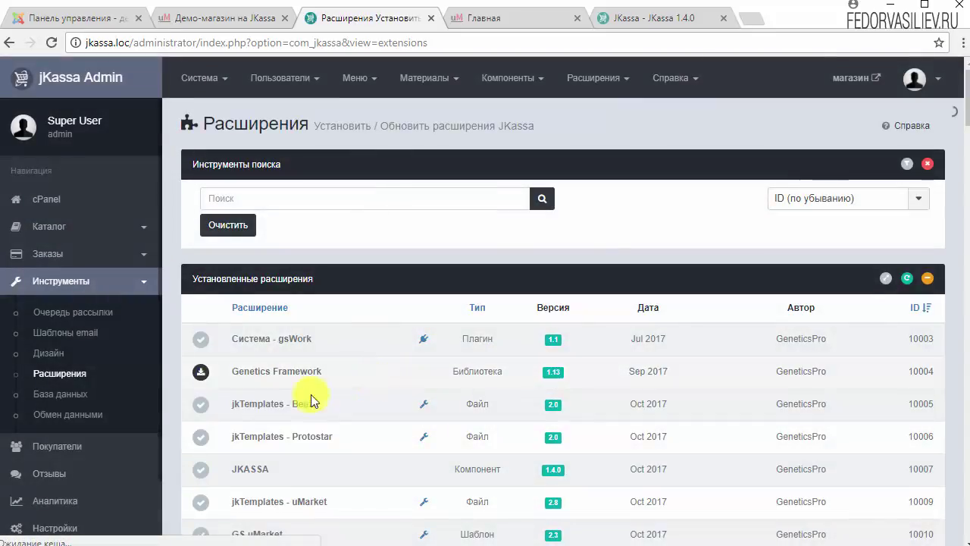
click(199, 369)
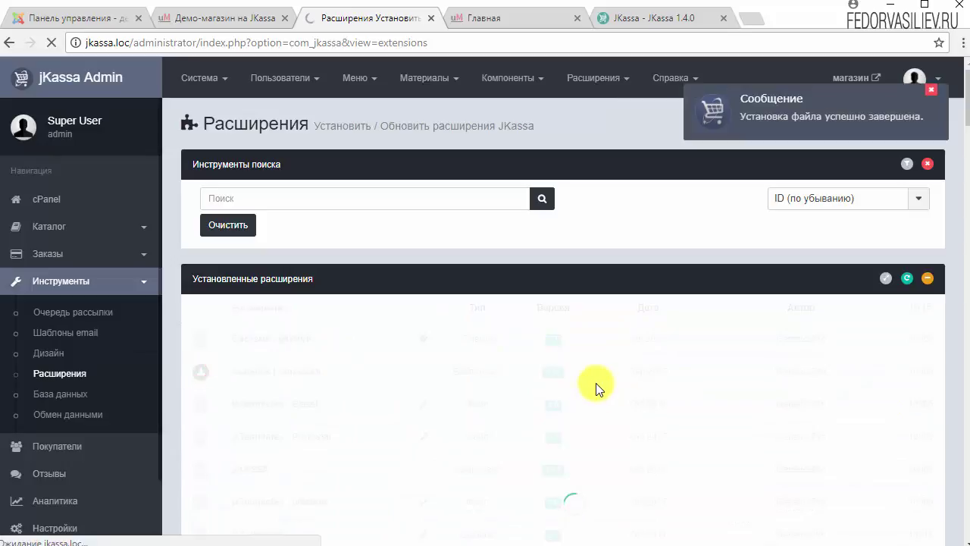
scroll(309, 464, down, 5)
scroll(206, 424, up, 1)
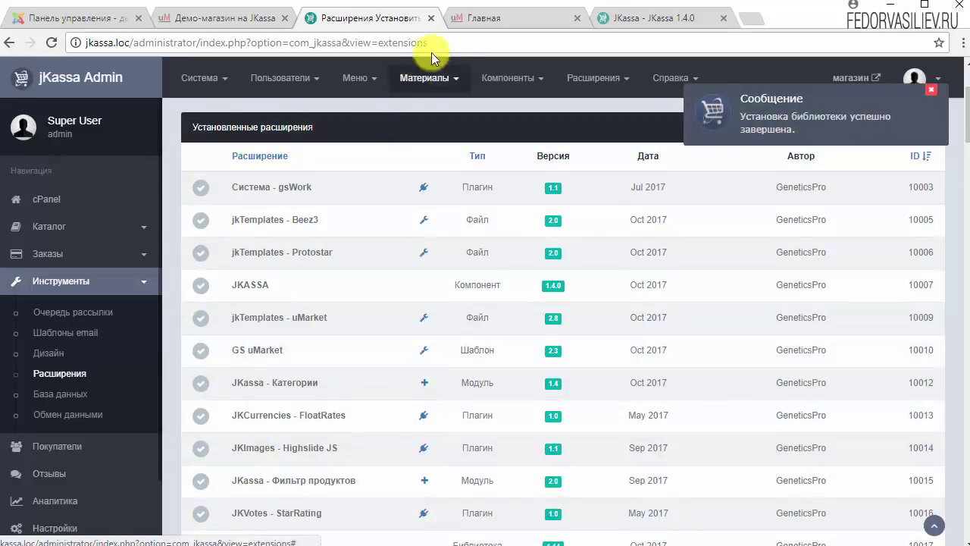
Step: Reload the jkassa.loc shop's home page and look through its sections and products after the updates
click(480, 19)
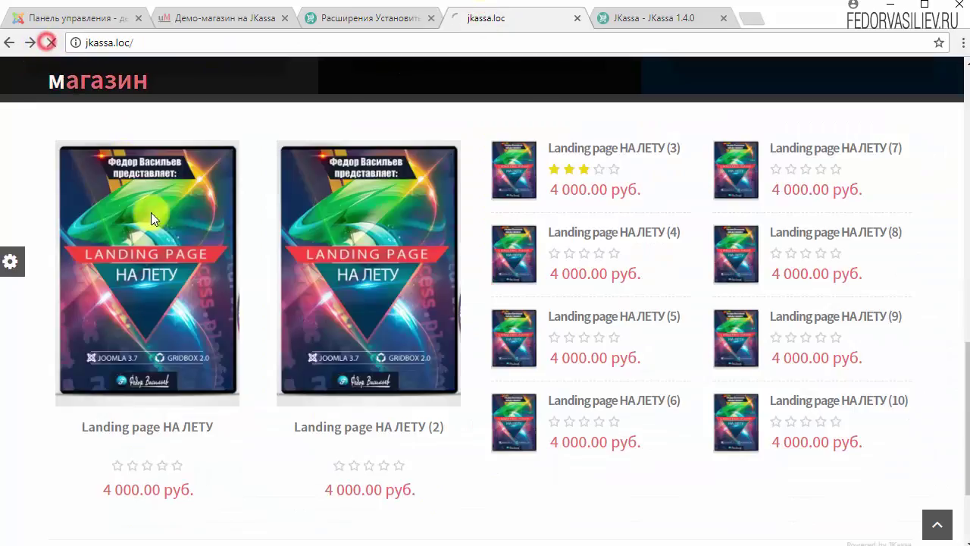
scroll(634, 392, down, 2)
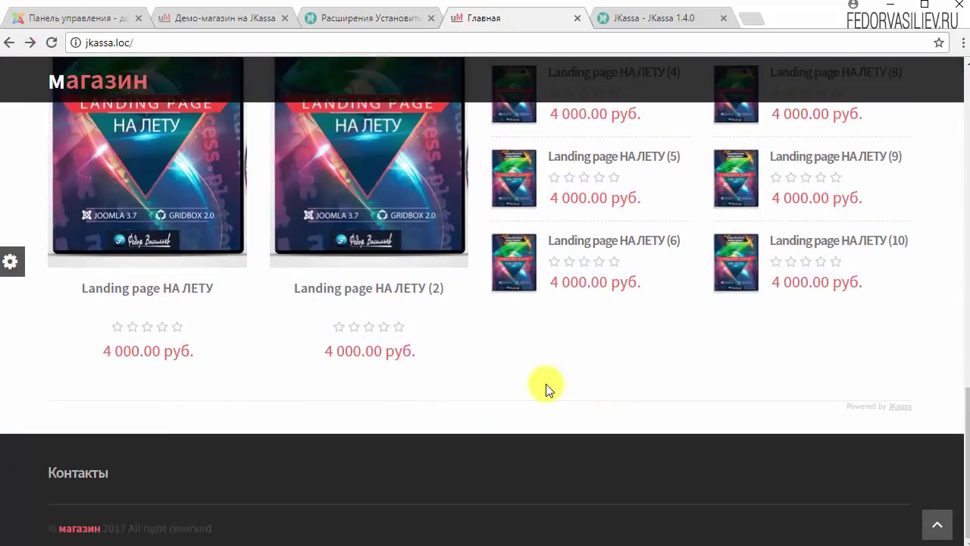
scroll(392, 383, up, 10)
scroll(394, 323, down, 4)
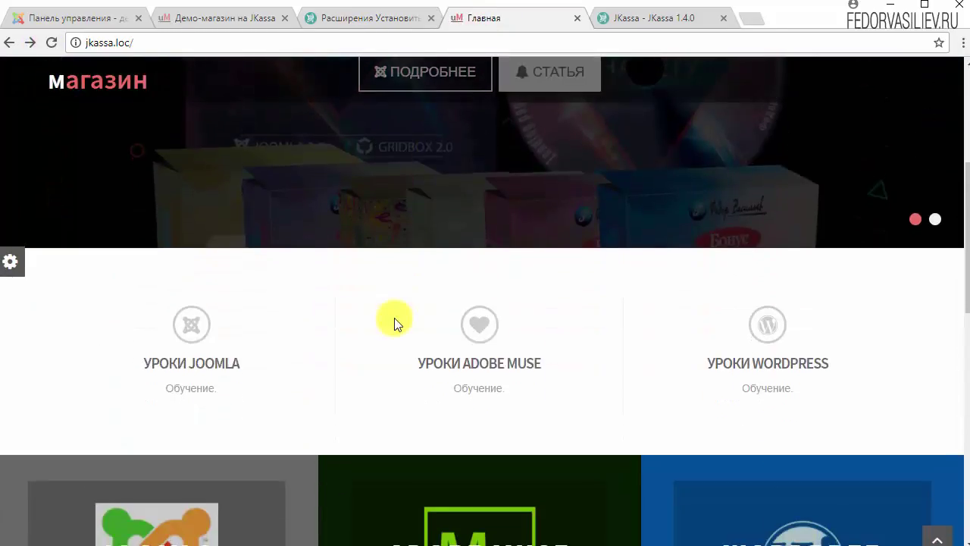
scroll(395, 322, down, 2)
scroll(668, 270, up, 2)
Step: Read the JKassa 1.4.0 release notes on the changed library, modules, plugins and templates
click(631, 17)
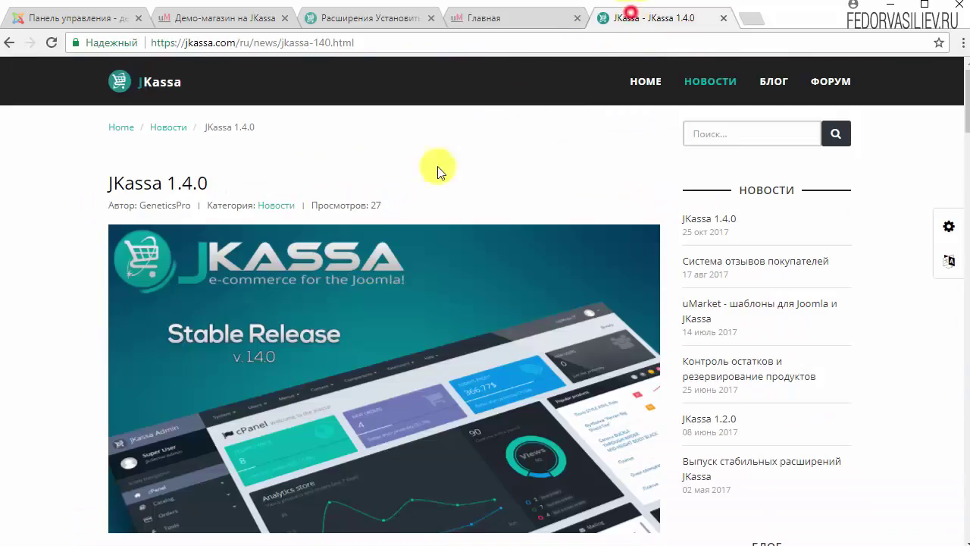
scroll(354, 225, down, 20)
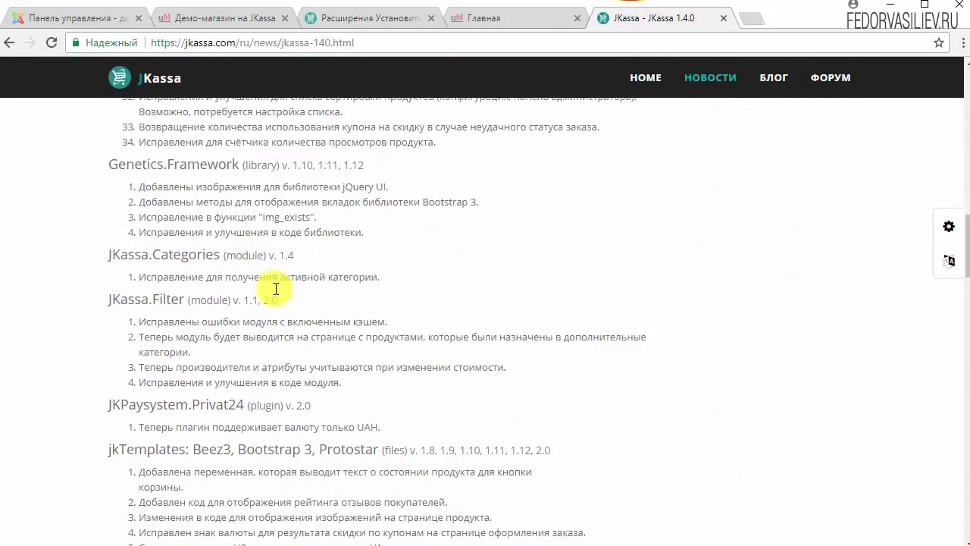
scroll(479, 95, down, 2)
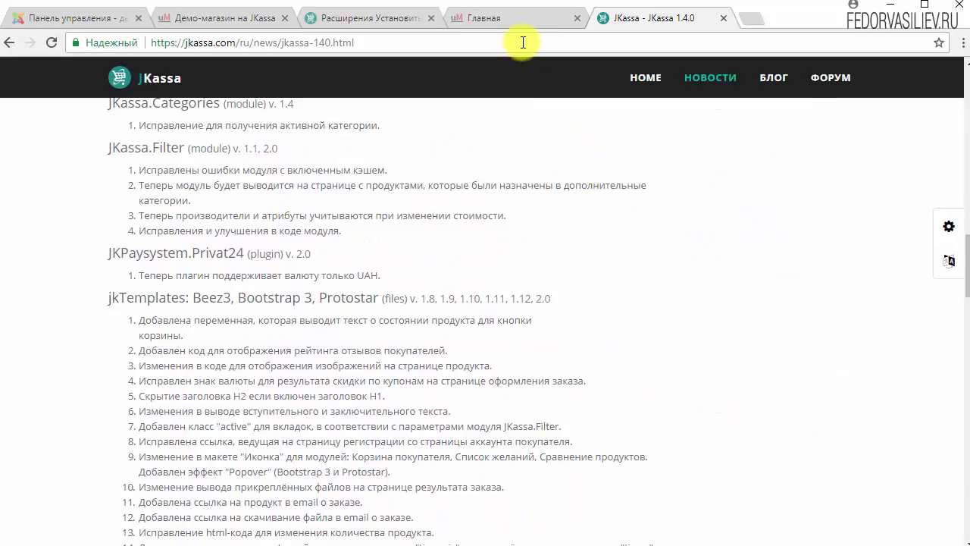
Step: View the demo shop's "Летняя коллекция 2017" block and open the module list in the demo site's administrator
click(495, 16)
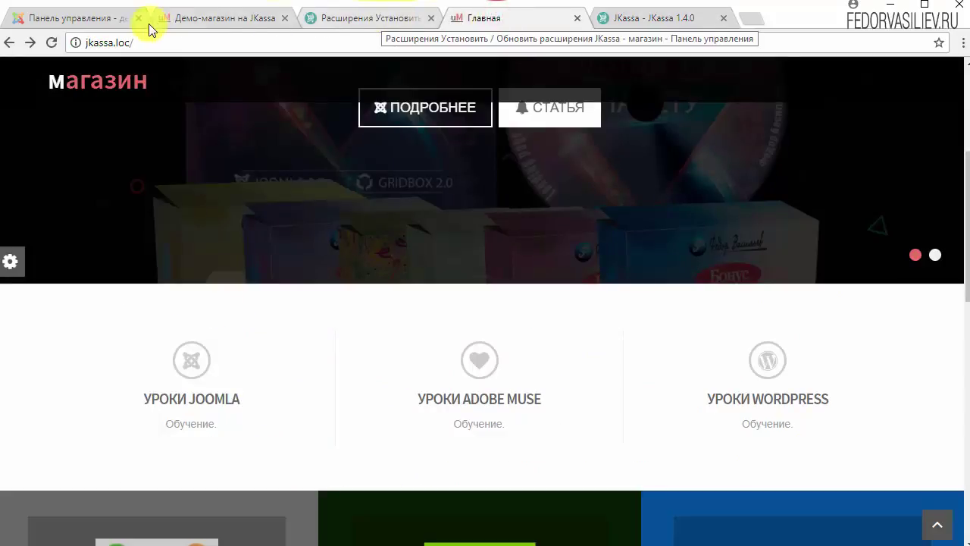
click(215, 23)
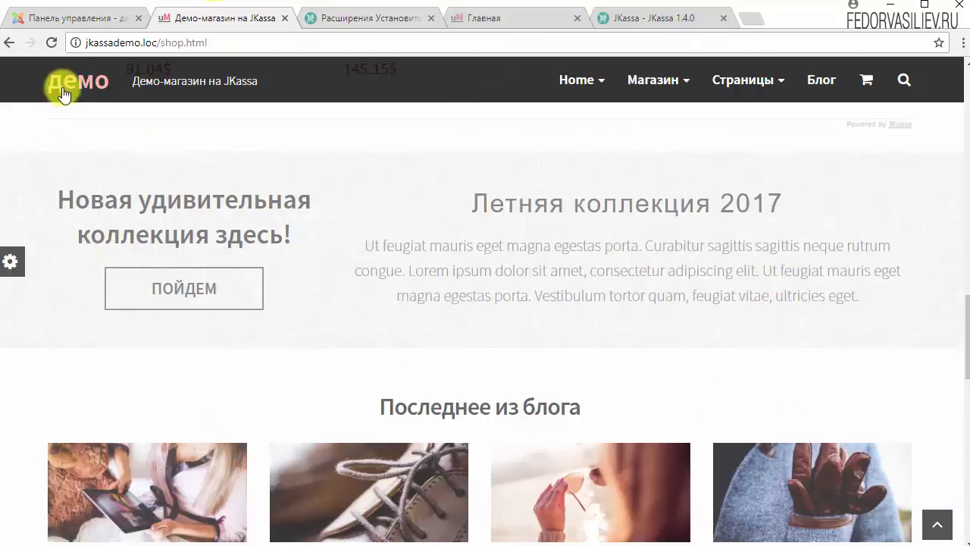
click(91, 19)
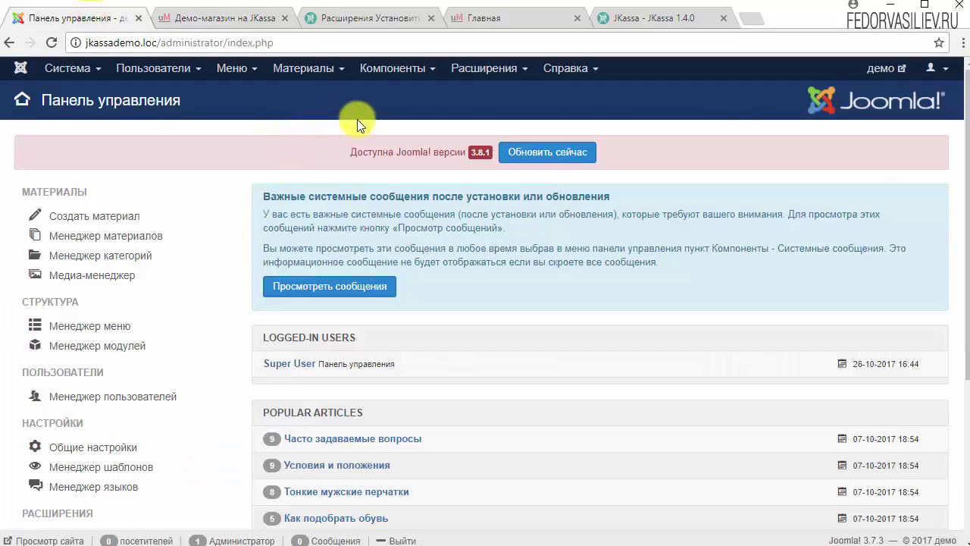
click(493, 69)
click(469, 125)
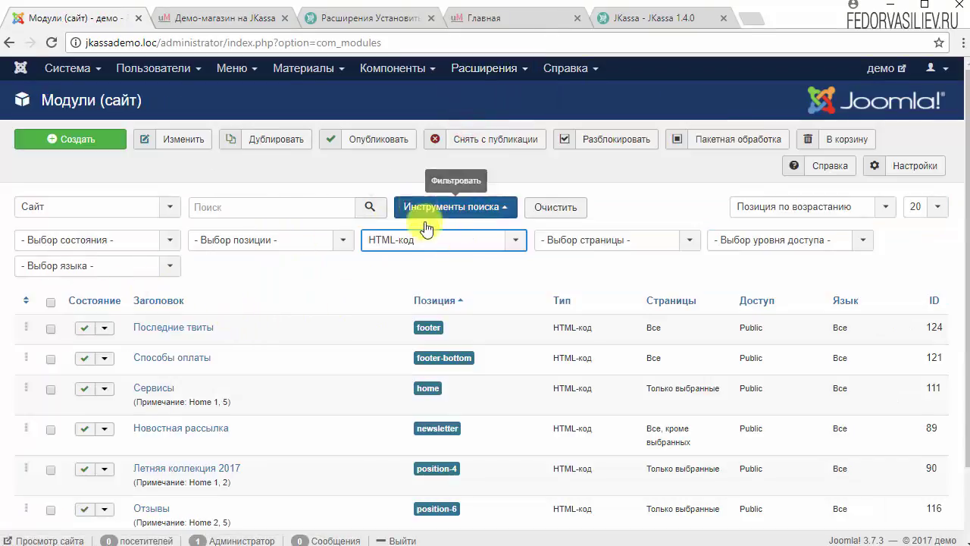
Step: Find the "Летняя коллекция 2017" module among the HTML-код modules and open it for editing
click(464, 206)
click(465, 207)
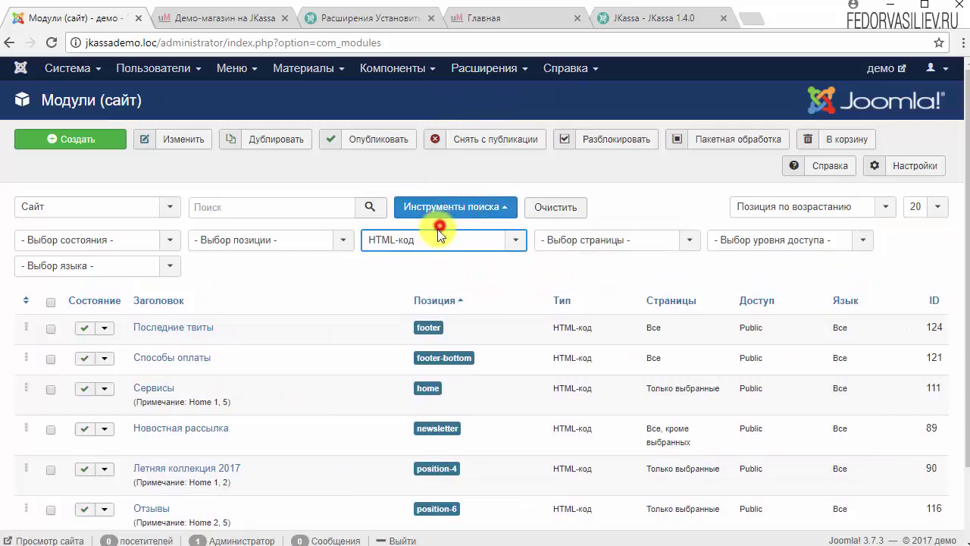
click(428, 240)
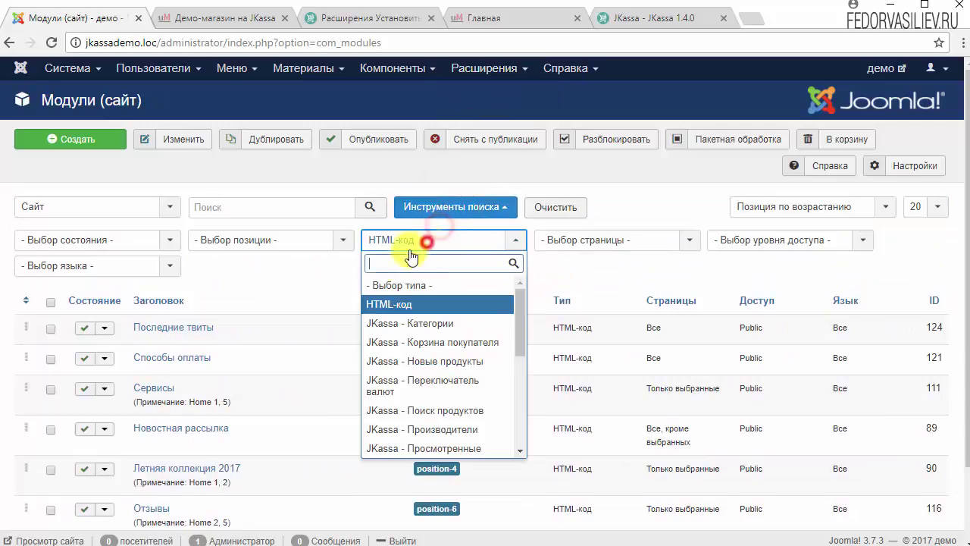
click(317, 279)
scroll(316, 278, down, 1)
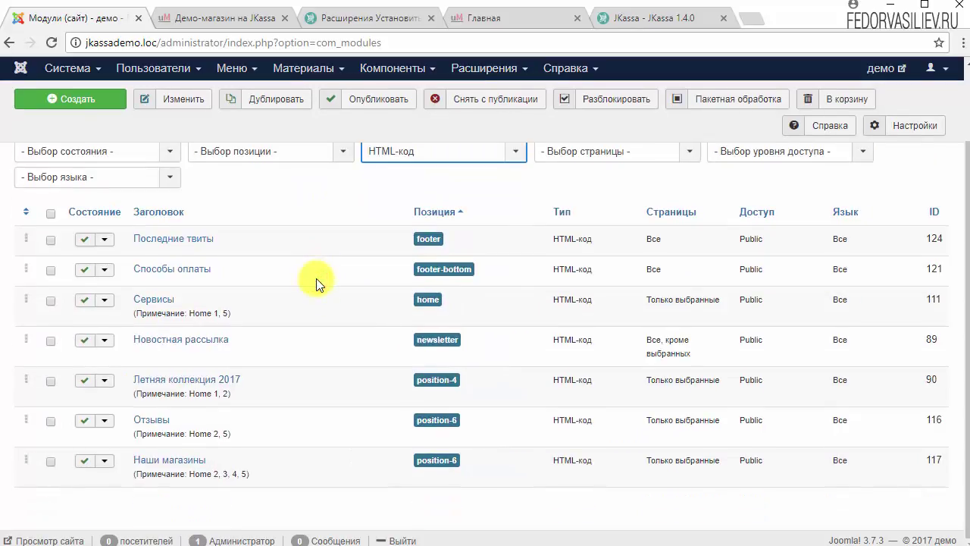
drag(258, 381, 195, 381)
click(155, 379)
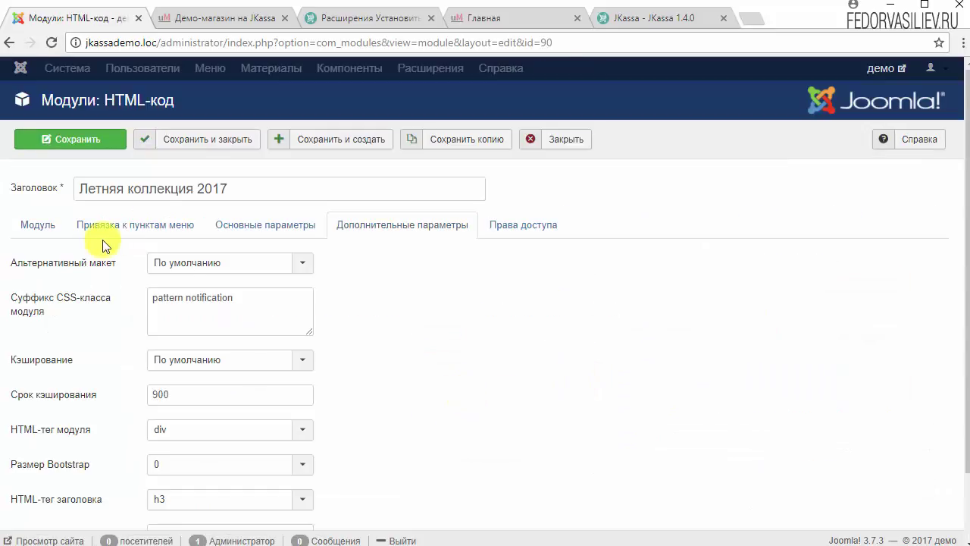
Step: Show the HTML source code of the "Летняя коллекция 2017" module's content
click(37, 224)
scroll(87, 319, down, 2)
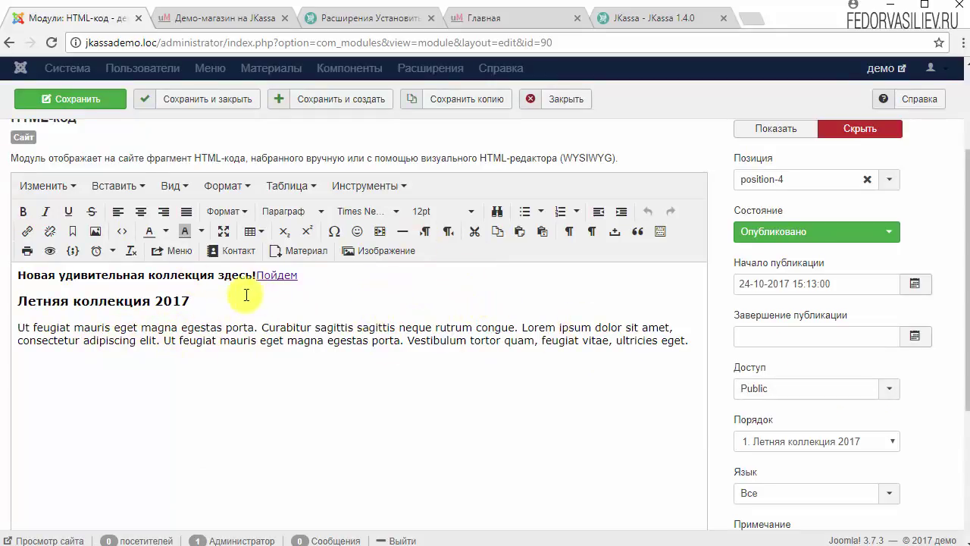
click(126, 235)
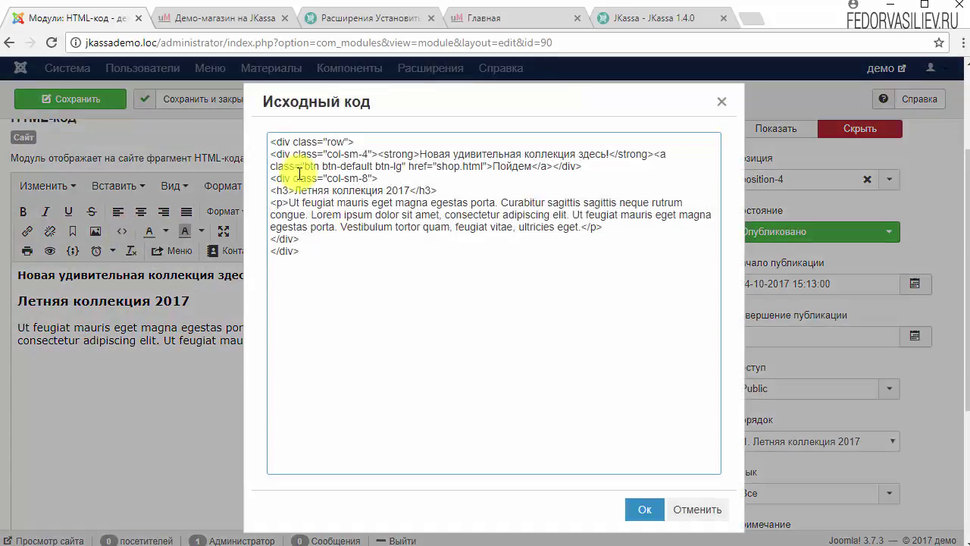
Step: Examine the row, col-sm-4 and col-sm-8 markup and the "Новая удивительная коллекция здесь!" text in the source code
drag(274, 140, 348, 139)
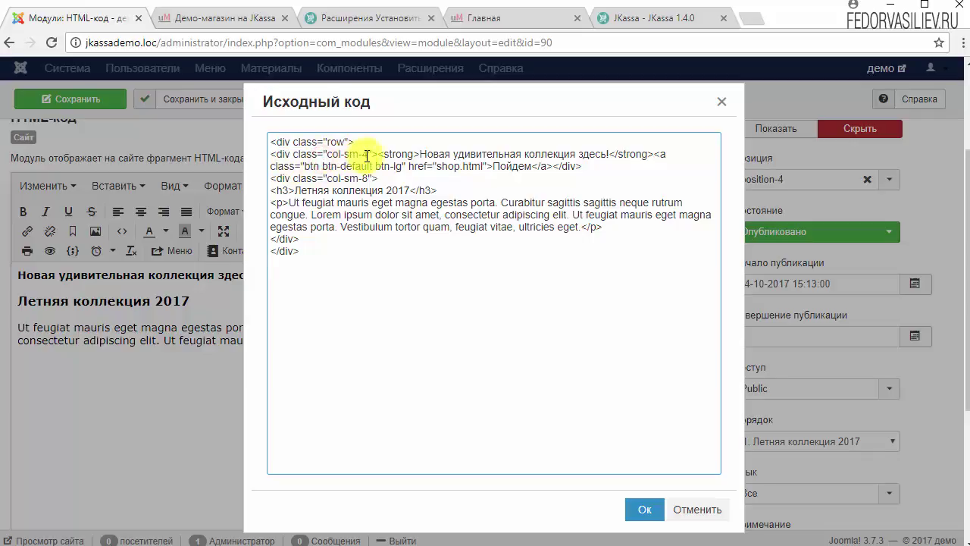
drag(371, 154, 267, 156)
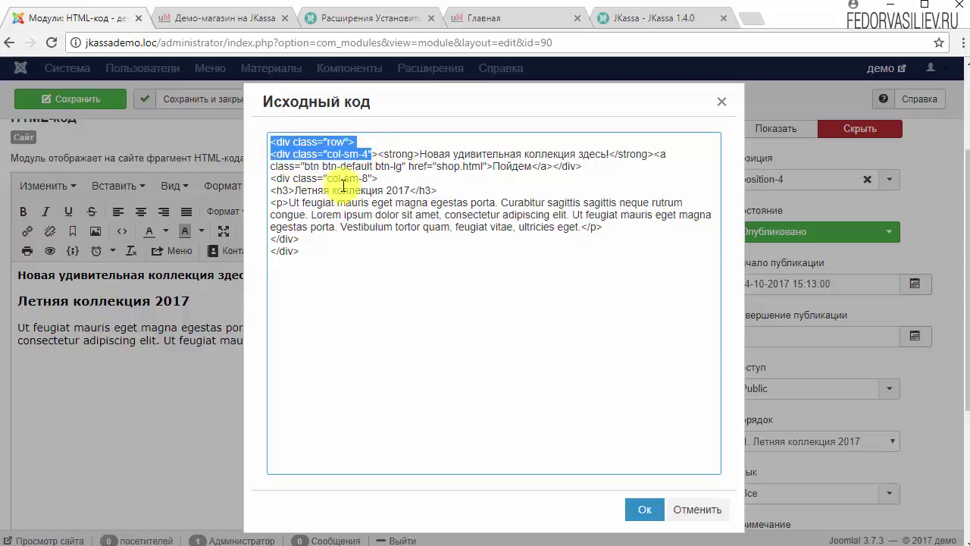
click(371, 179)
drag(422, 154, 608, 154)
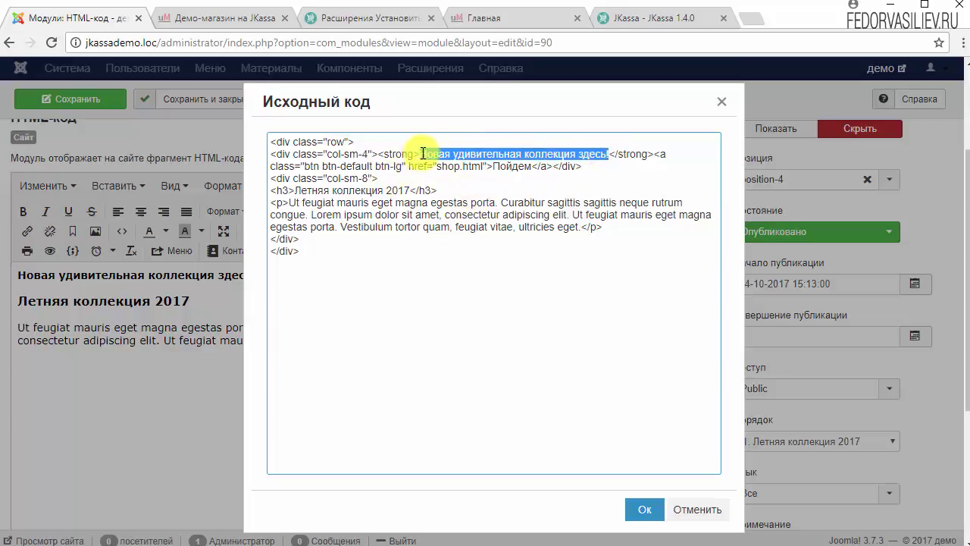
Step: Copy the module's entire HTML source code
drag(302, 256, 272, 150)
right_click(283, 155)
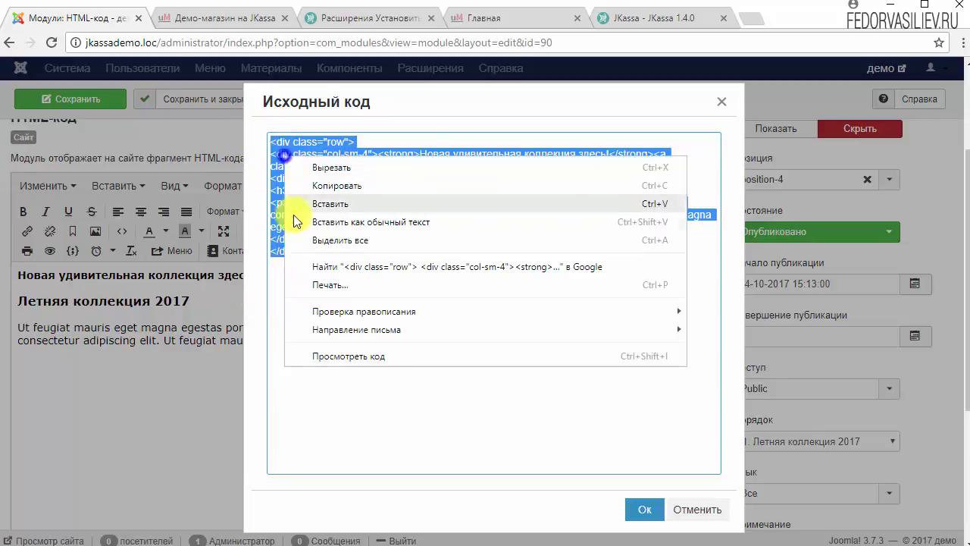
click(324, 186)
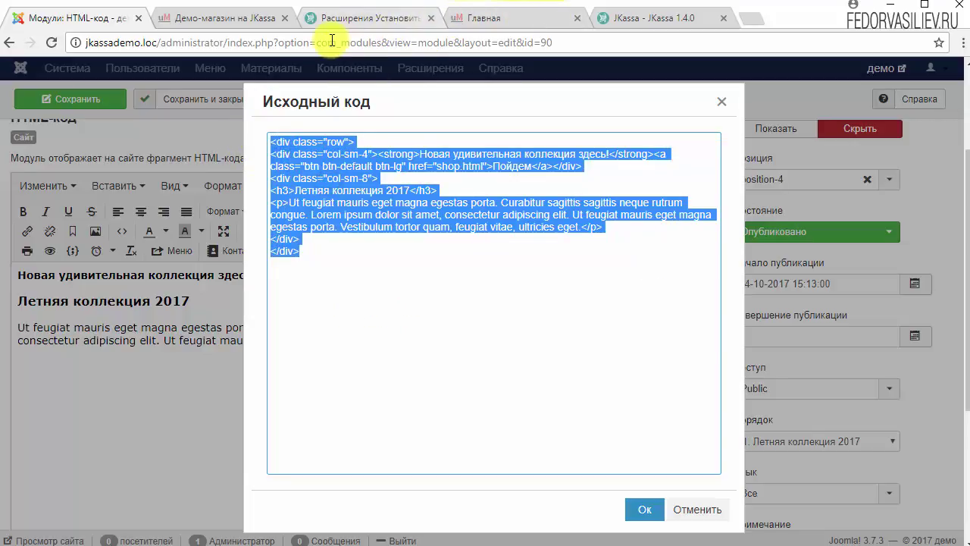
Step: Start a new HTML-код module in the jkassa.loc site's administrator
click(321, 18)
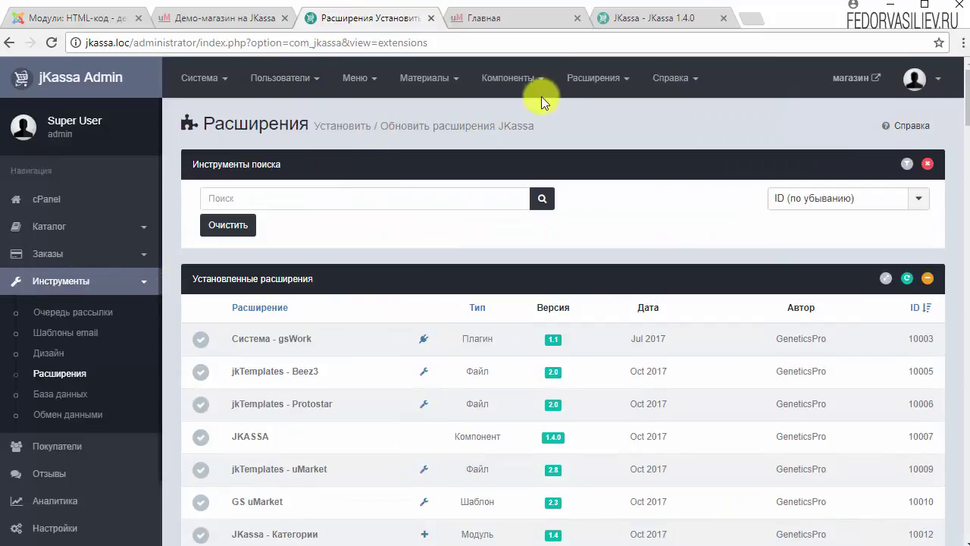
click(584, 77)
click(570, 146)
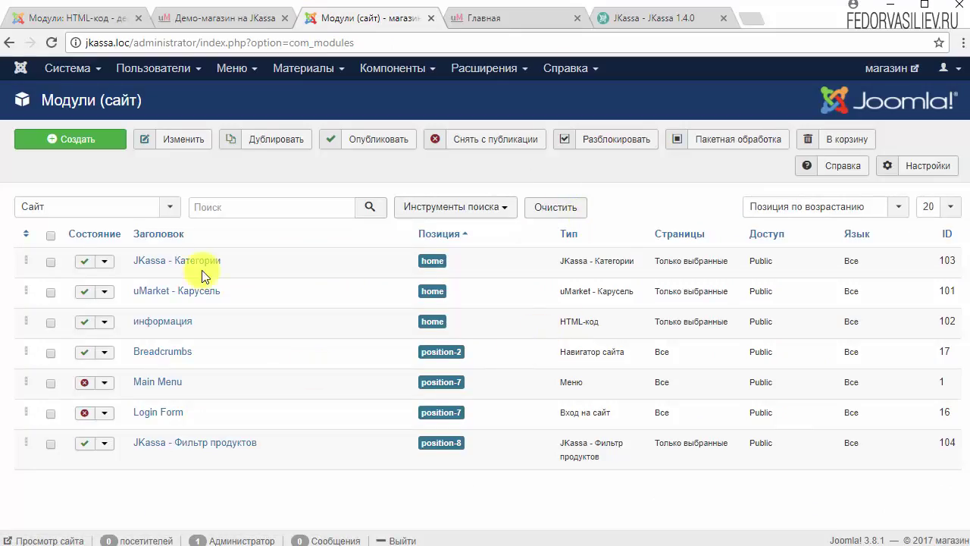
click(98, 138)
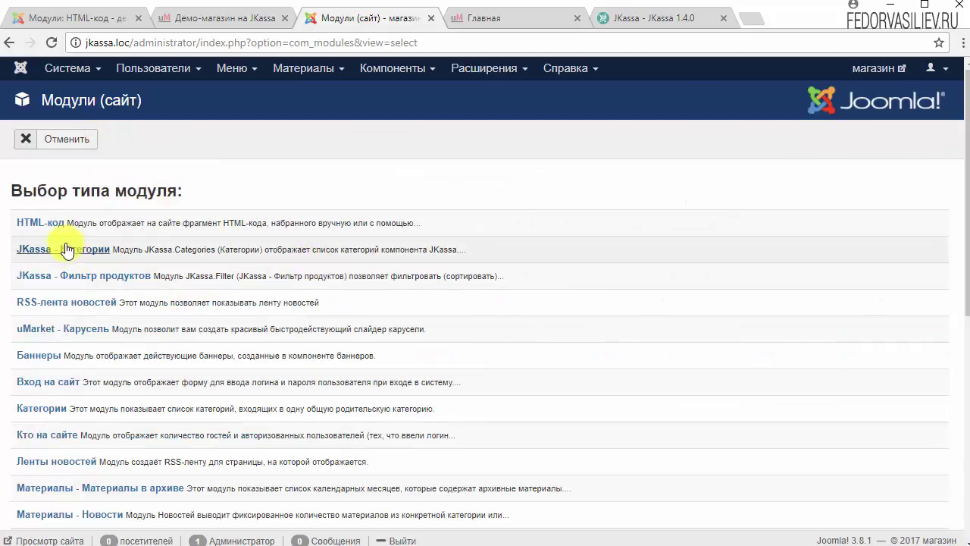
click(39, 222)
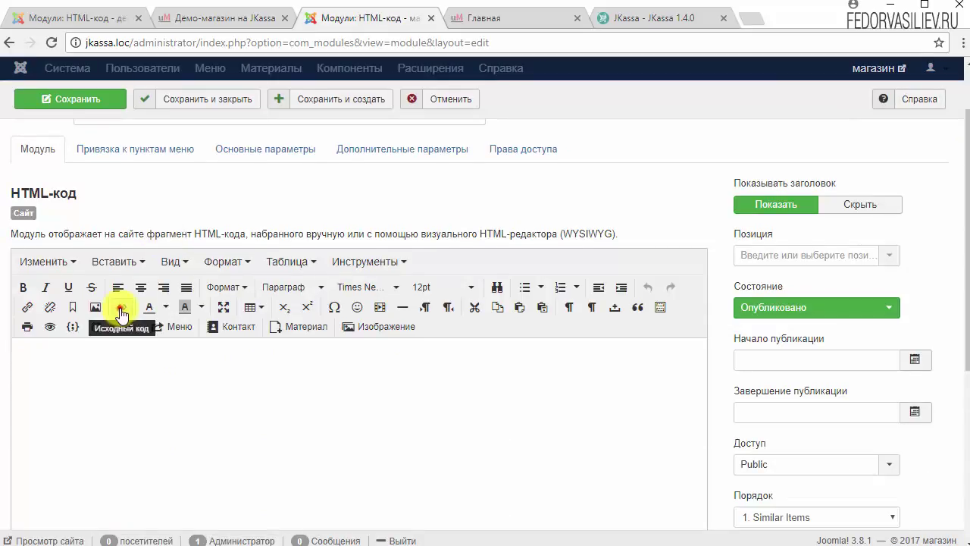
Step: Paste the copied markup into the new module's source code and accept it
click(121, 306)
right_click(393, 178)
click(445, 269)
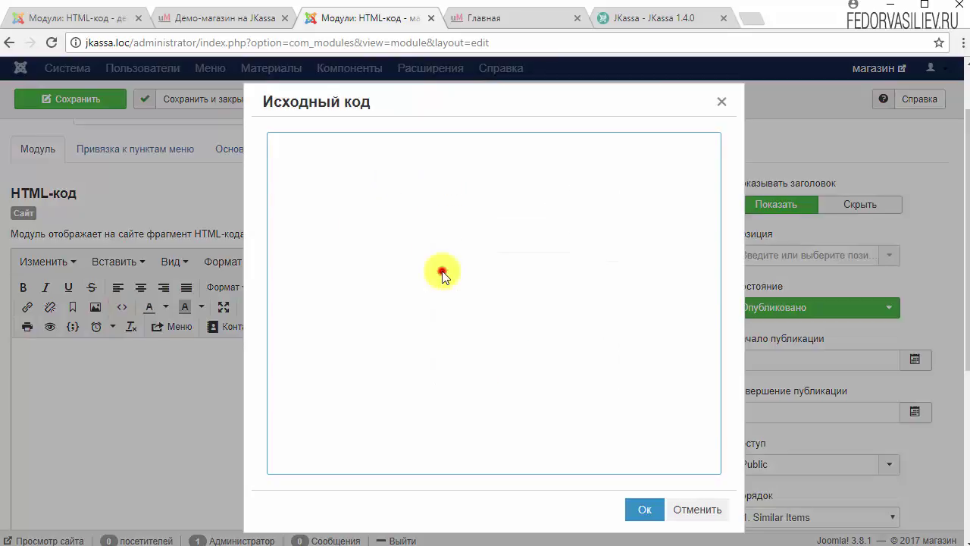
click(644, 509)
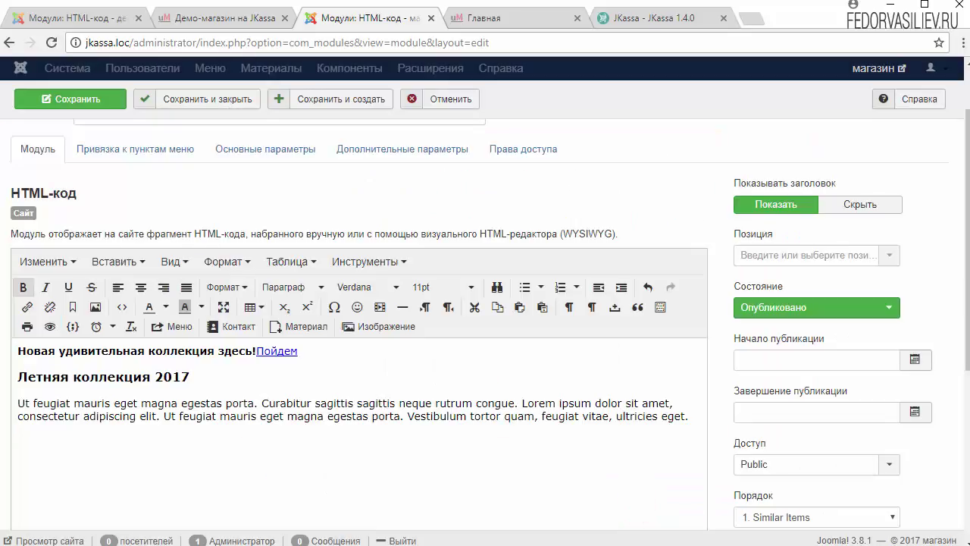
Step: Assign the new module to the uMarket template position Снизу 1 [position-4]
click(884, 256)
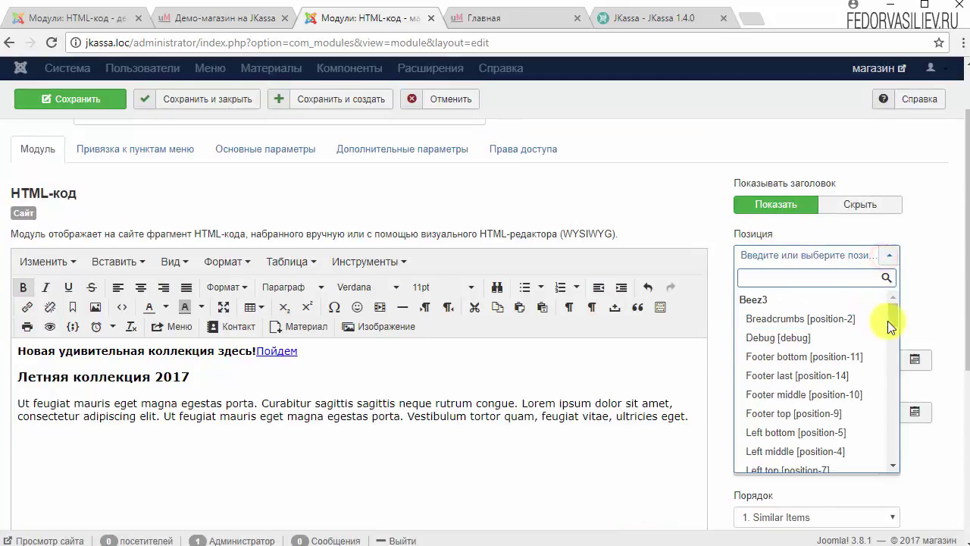
drag(891, 326, 884, 383)
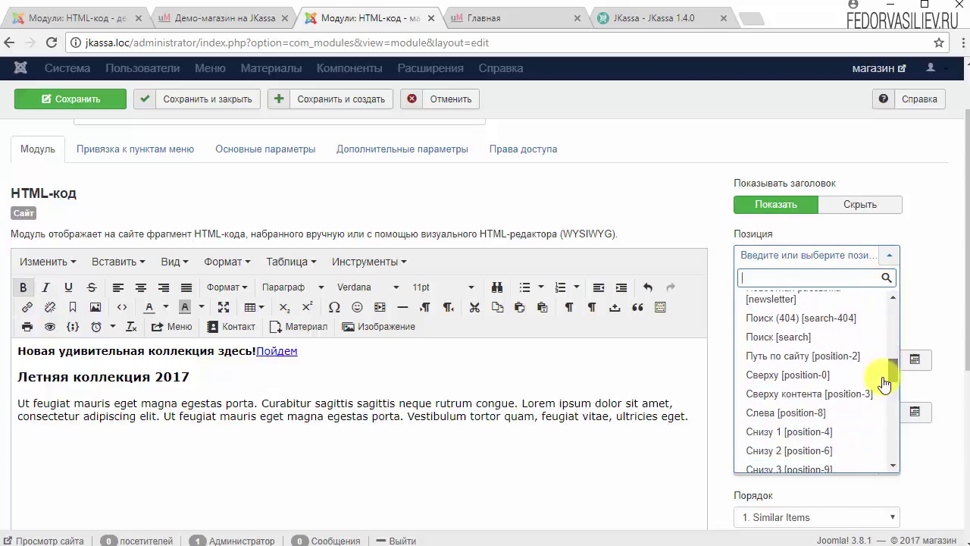
click(812, 433)
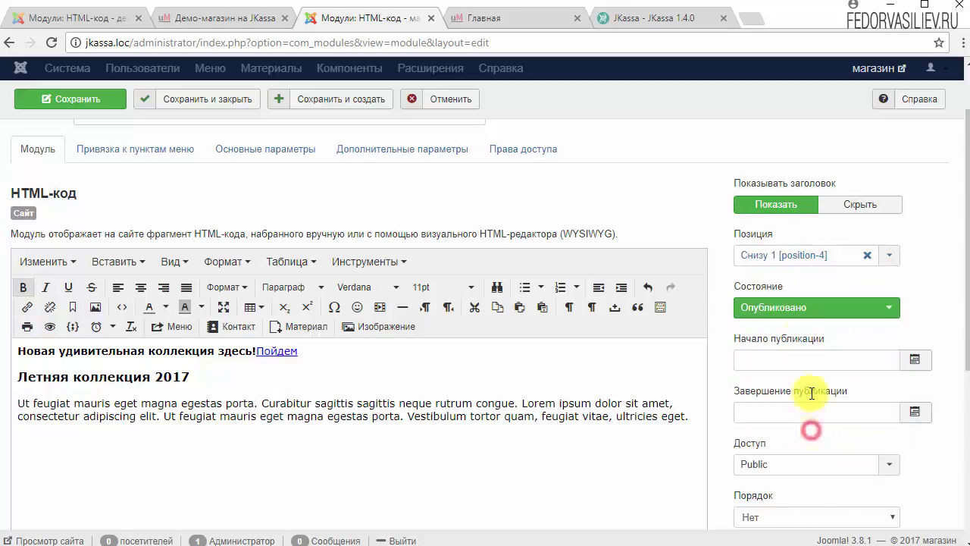
Step: Hide the module's title on the site and enter 1 as the title
click(857, 209)
scroll(437, 263, up, 1)
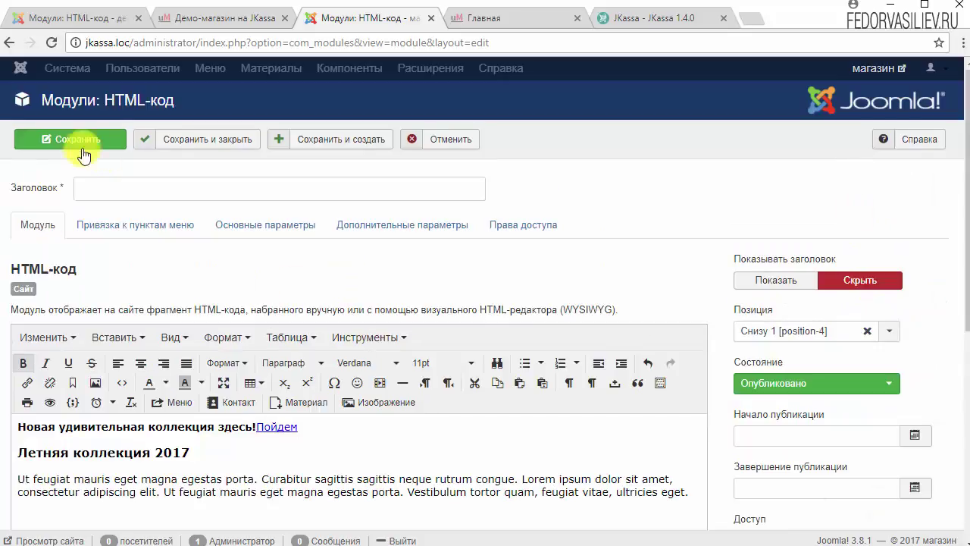
click(103, 192)
text(1)
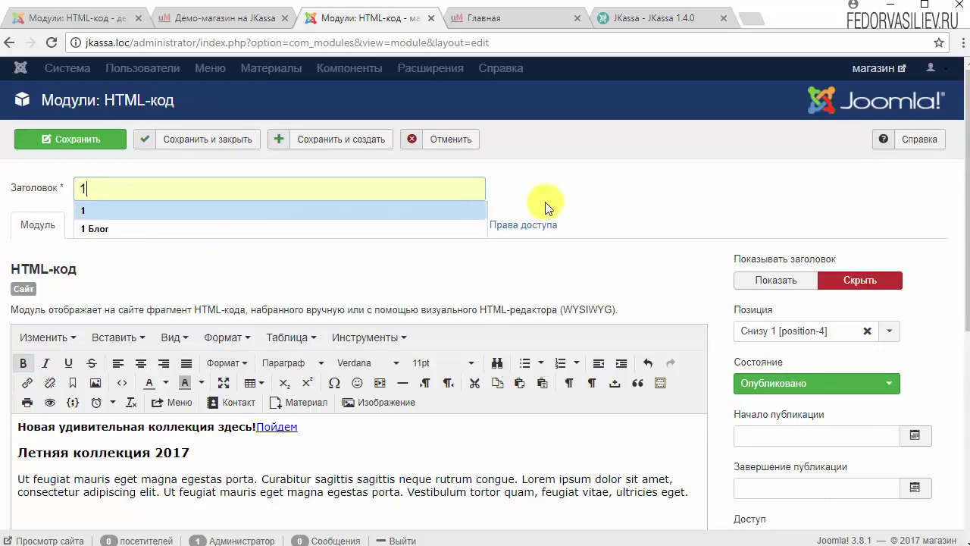
Step: Limit the new module to specified pages only, leaving just Главная selected and Курсы по Joomla cleared
click(565, 199)
scroll(565, 200, down, 1)
click(160, 151)
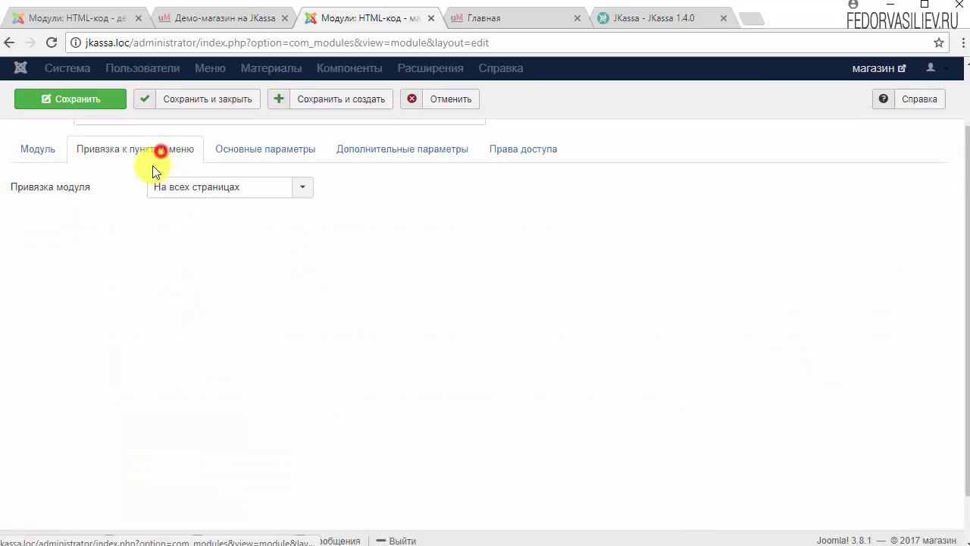
click(191, 188)
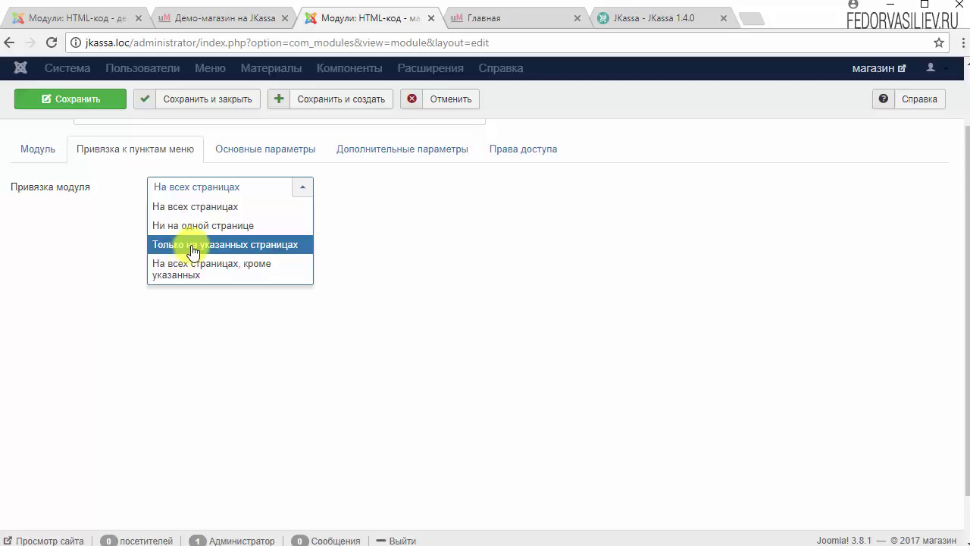
click(191, 245)
click(213, 304)
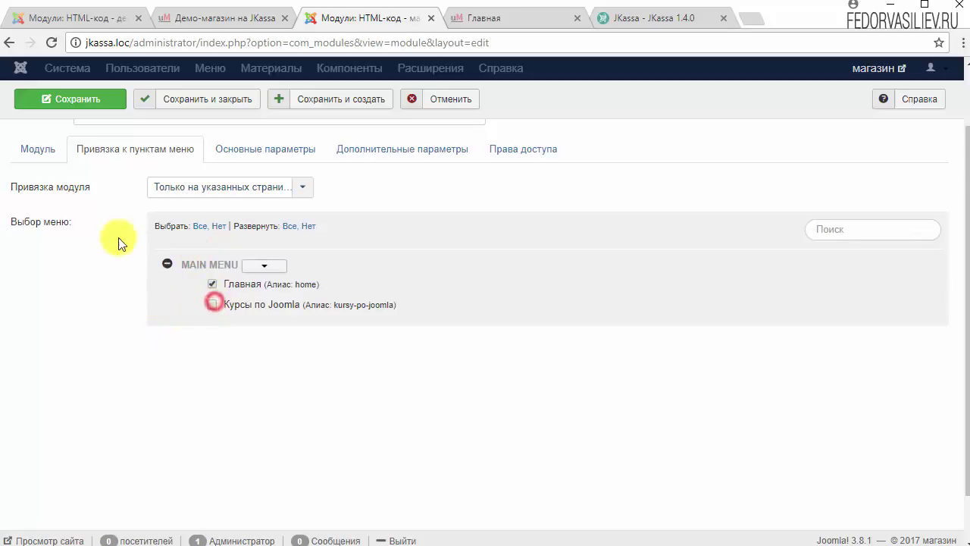
Step: Open the module's source code and examine the paragraph text, the h3 heading and the Пойдем link label
click(38, 152)
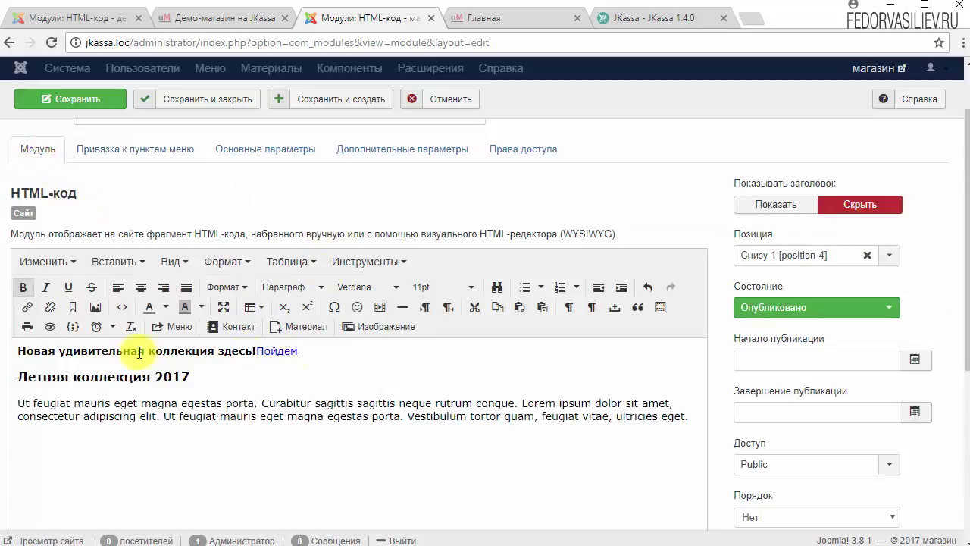
click(122, 310)
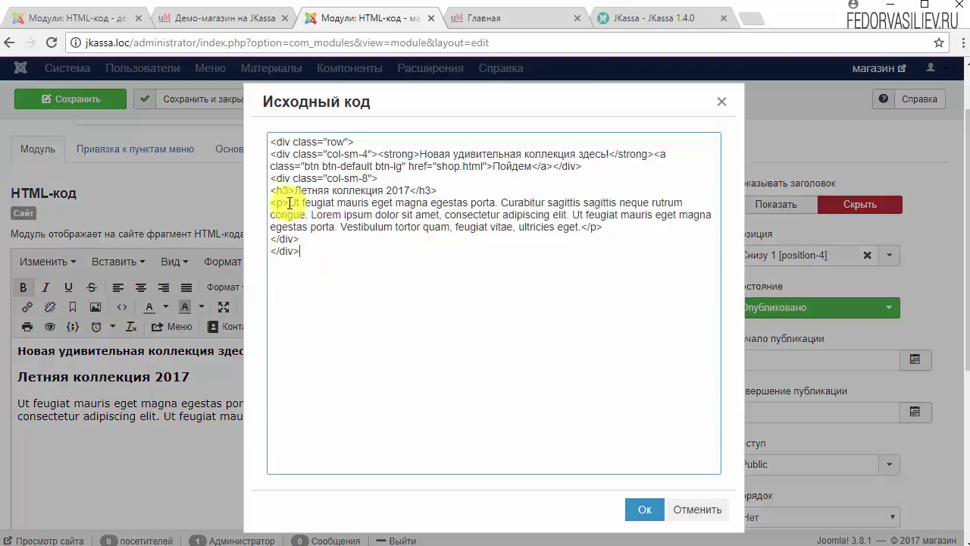
drag(288, 202, 270, 203)
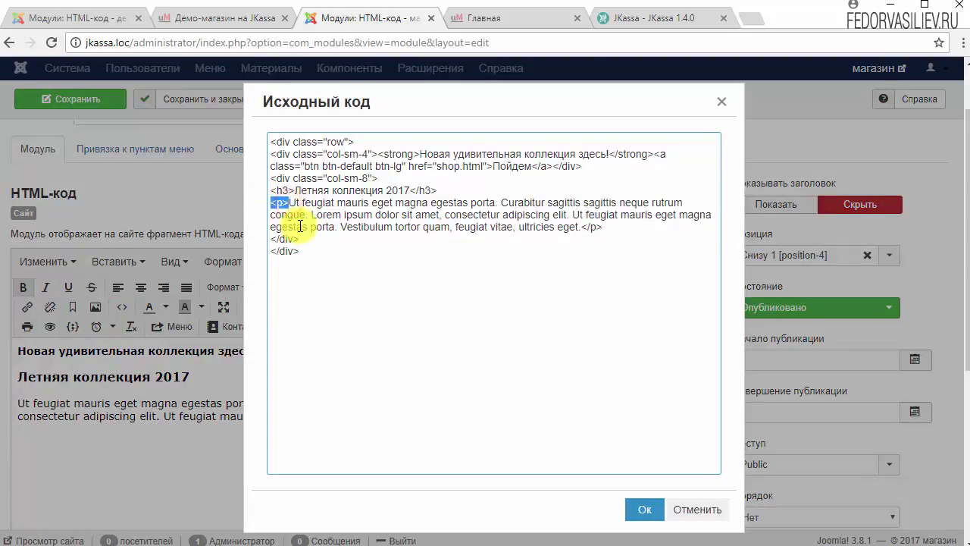
click(592, 227)
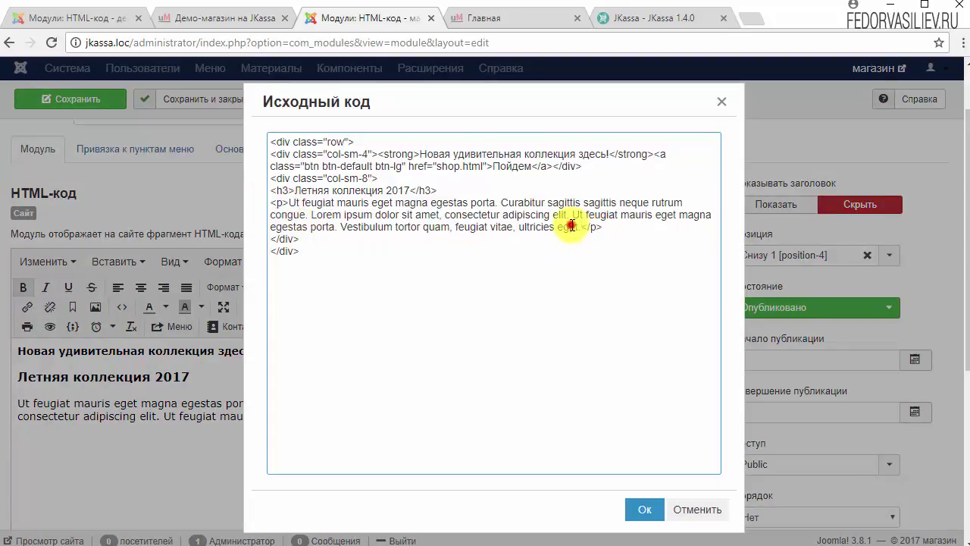
drag(583, 228, 289, 203)
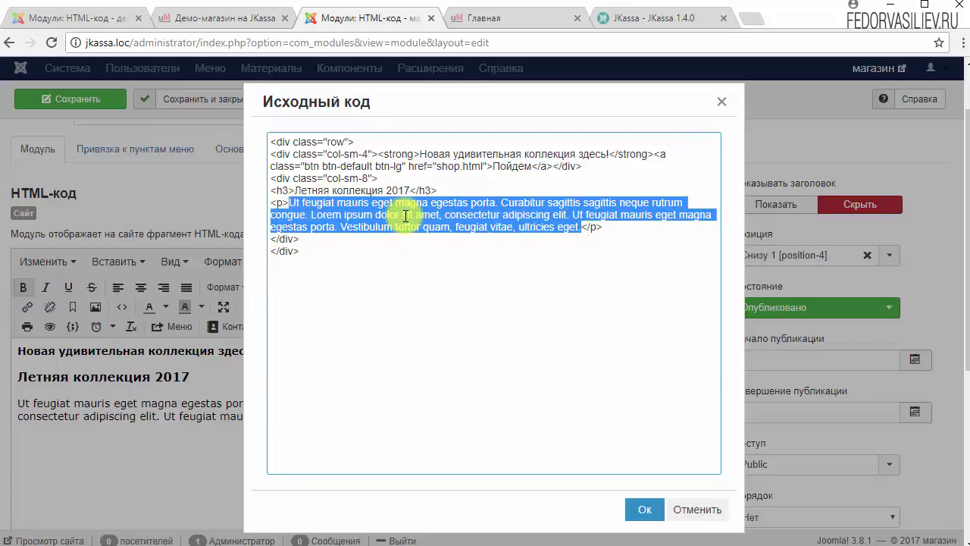
click(410, 191)
drag(410, 190, 295, 190)
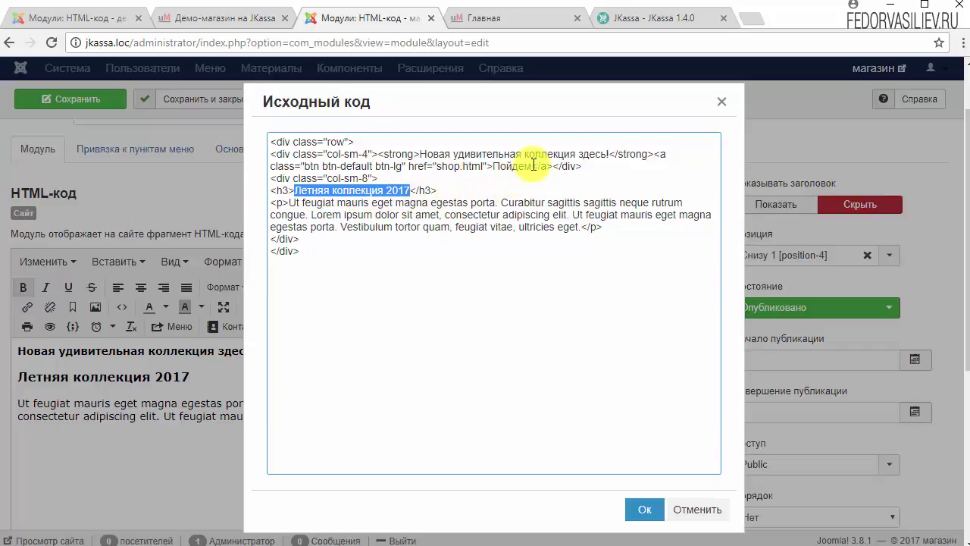
drag(534, 166, 488, 177)
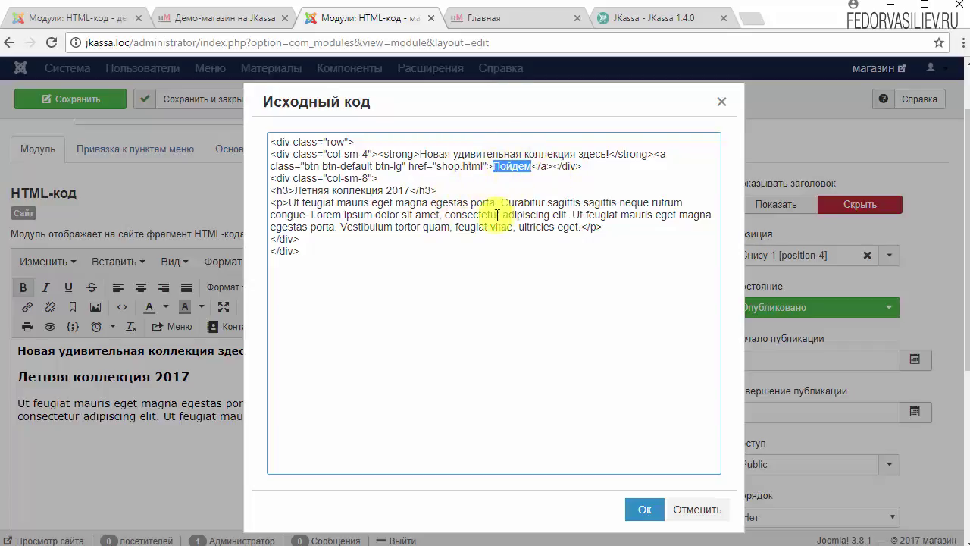
click(496, 18)
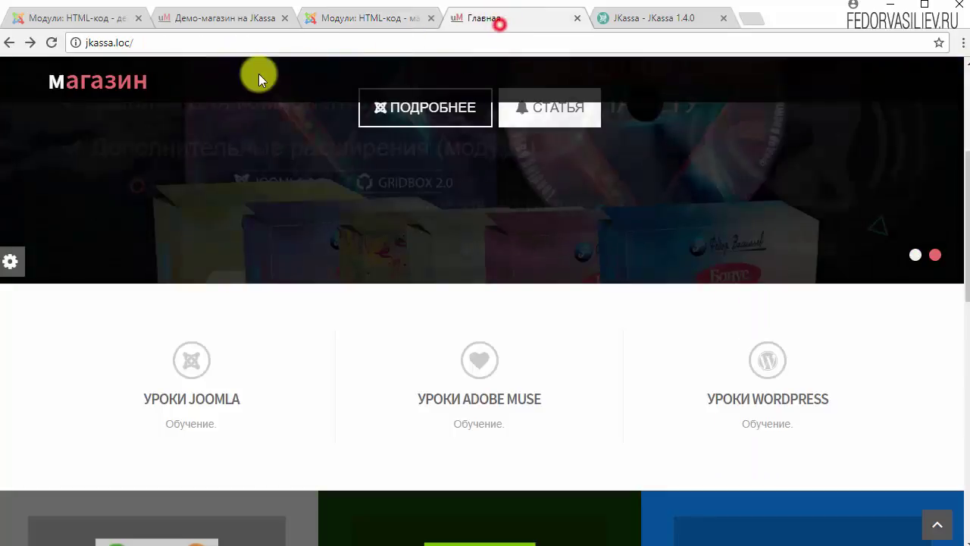
right_click(121, 43)
key(ctrl+c)
click(144, 101)
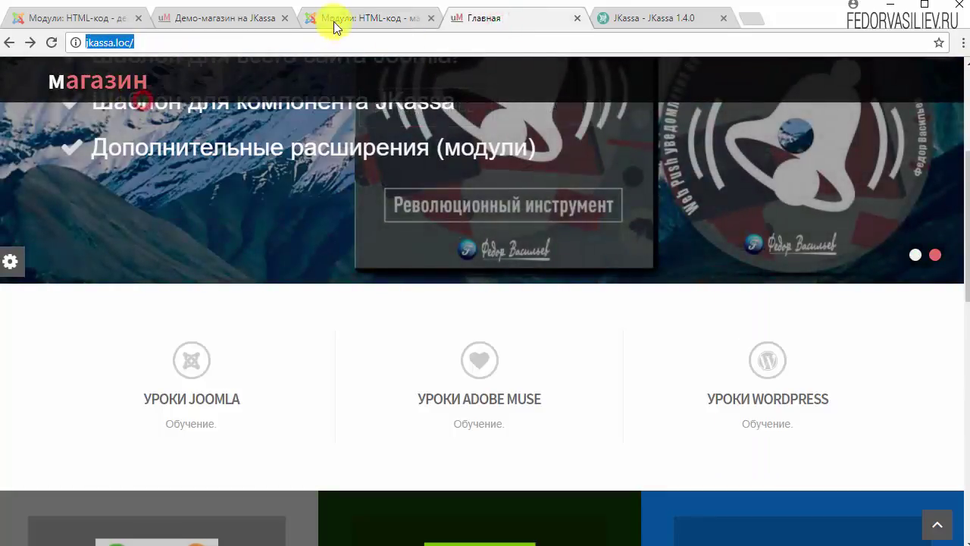
click(335, 18)
click(475, 176)
drag(484, 166, 434, 166)
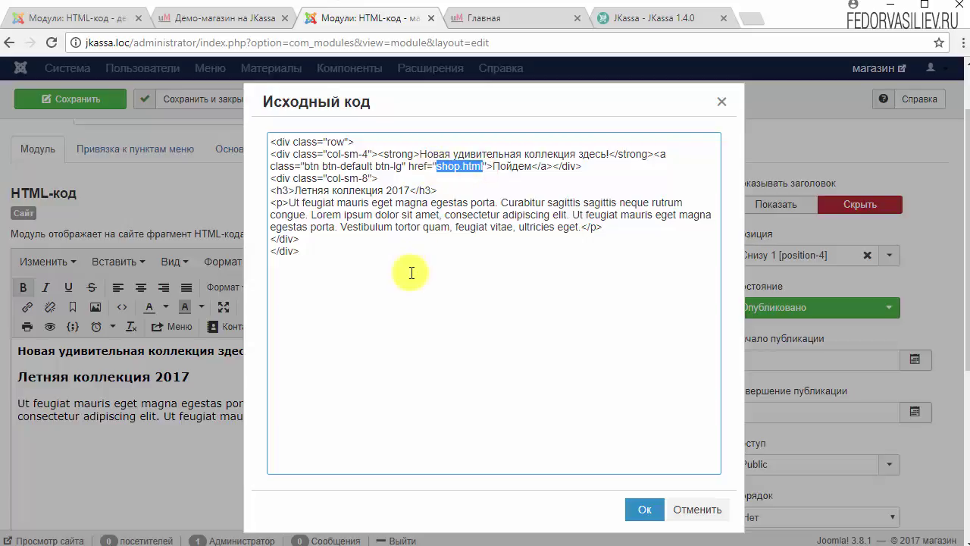
key(BackSpace)
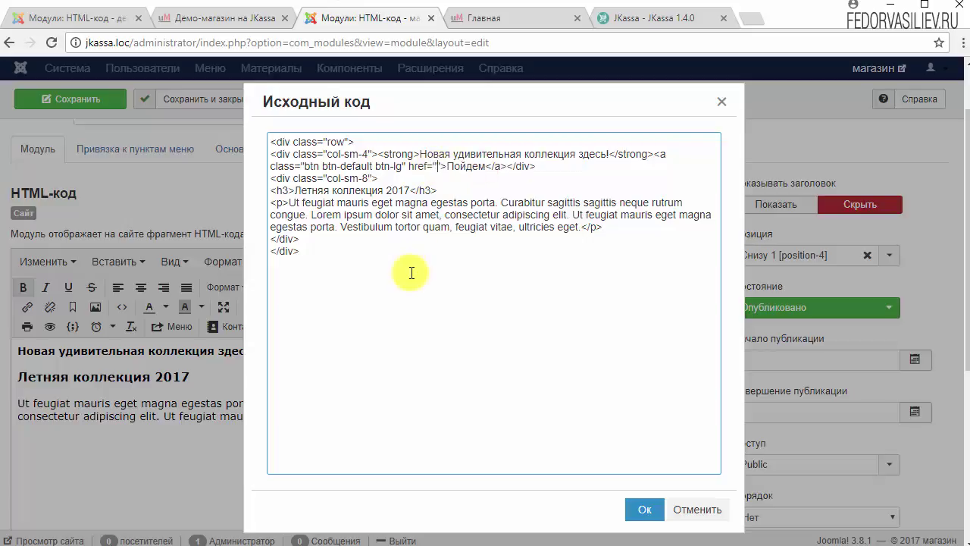
key(ctrl+v)
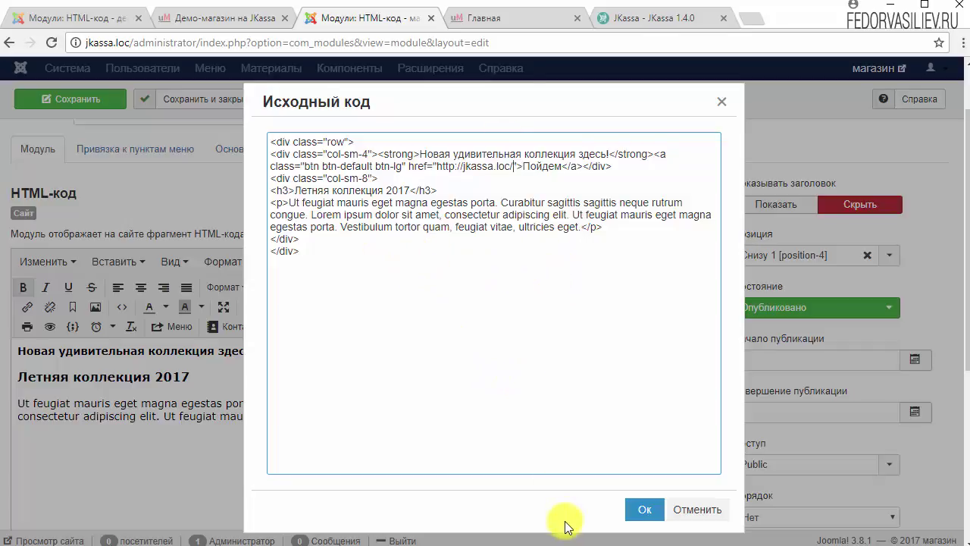
click(642, 509)
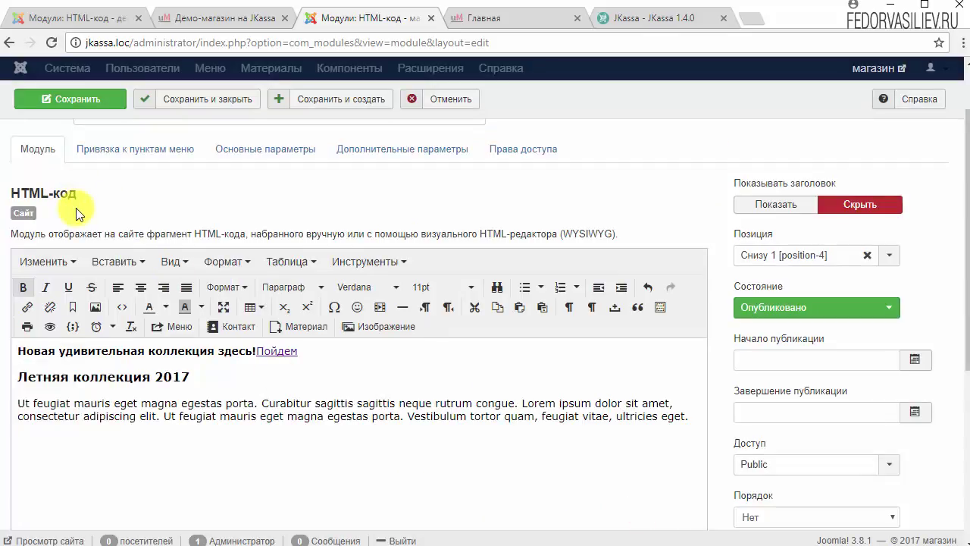
Step: Save the module, reload the jkassa.loc home page and compare the new block with the demo shop's
scroll(76, 191, up, 1)
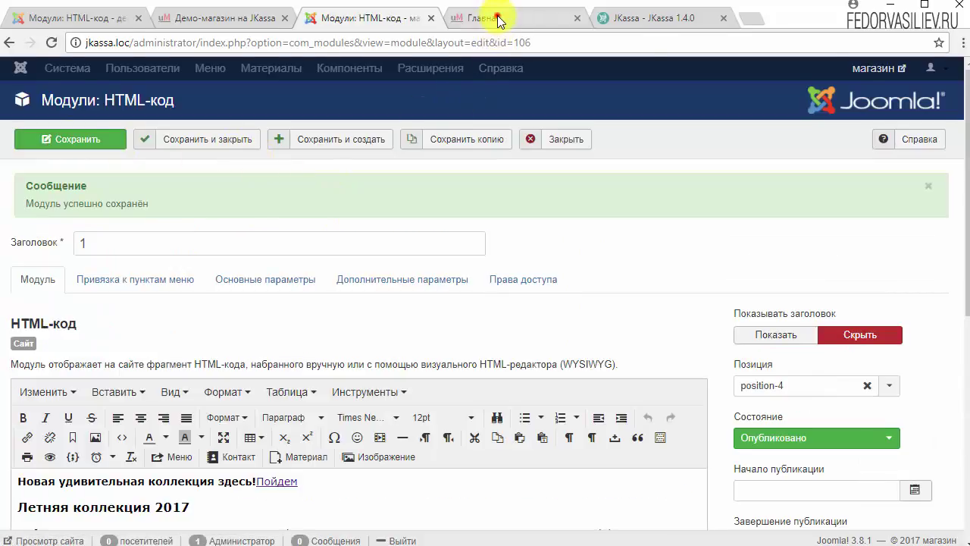
click(498, 21)
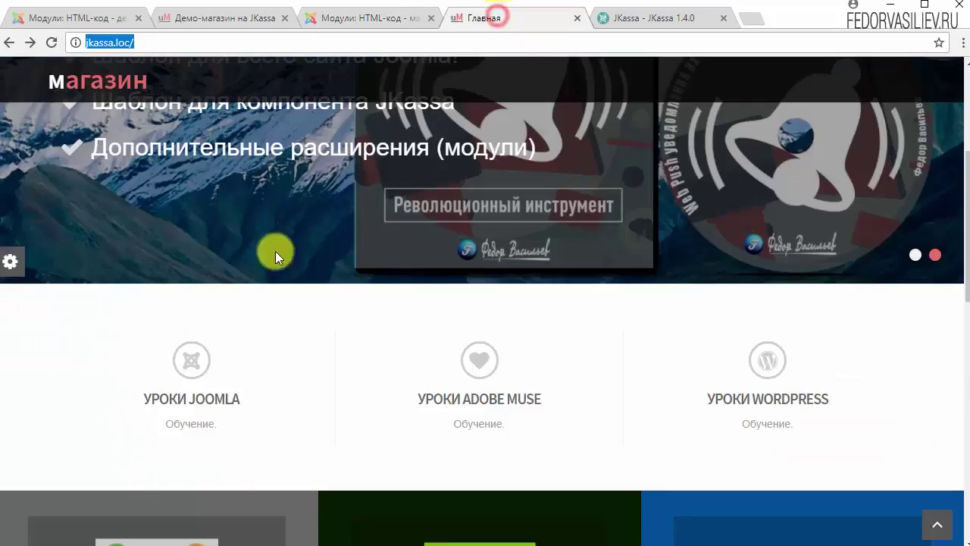
scroll(275, 251, down, 10)
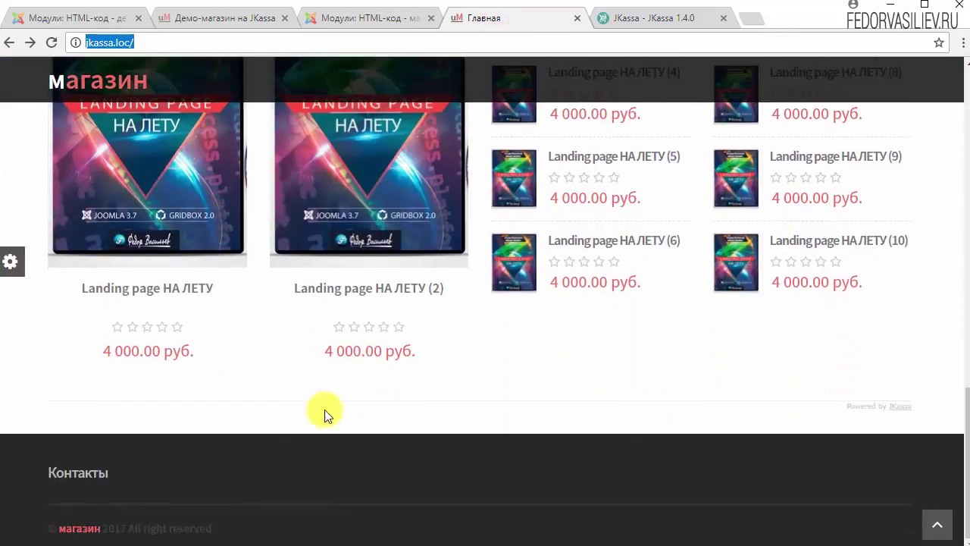
click(52, 43)
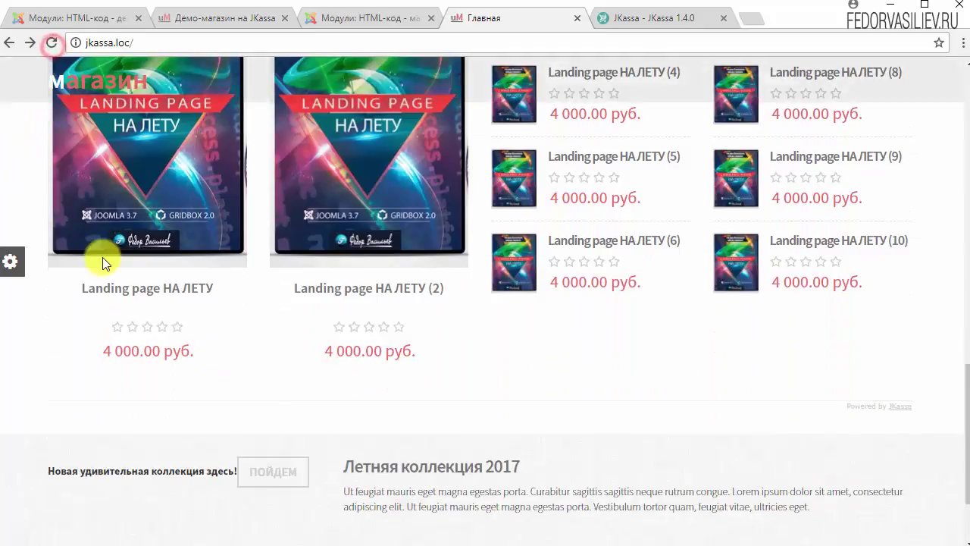
scroll(121, 345, down, 2)
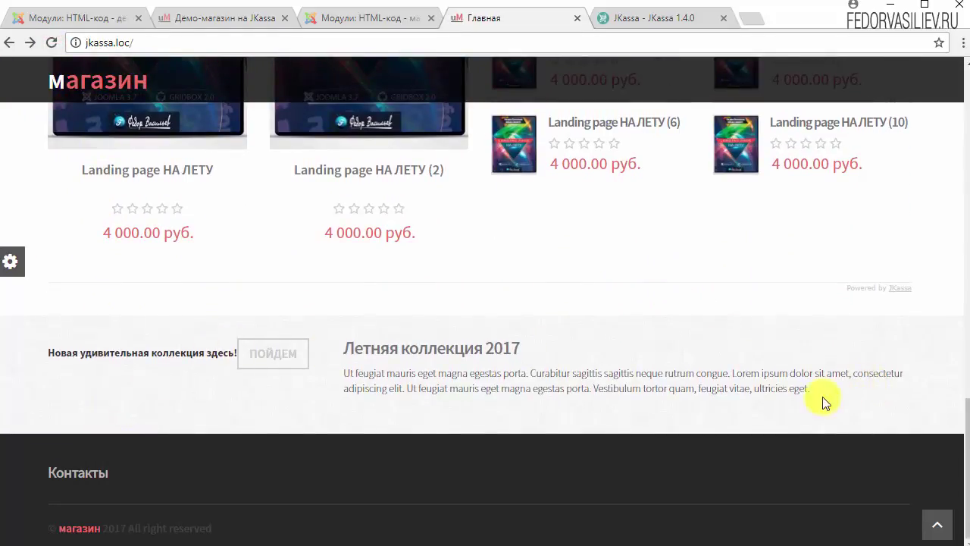
click(209, 19)
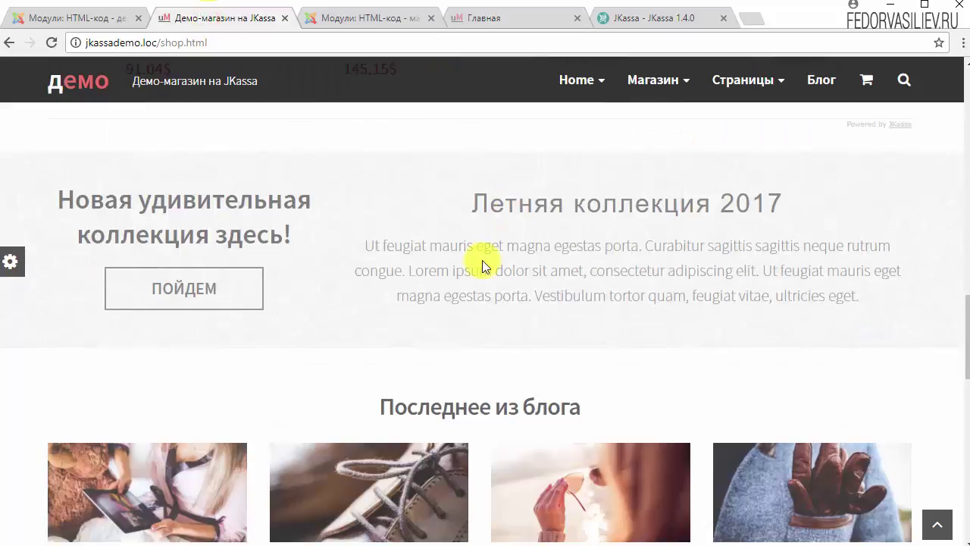
Step: In the demo site's Летняя коллекция 2017 module, leave the source code and copy the module CSS class suffix pattern notification
click(81, 17)
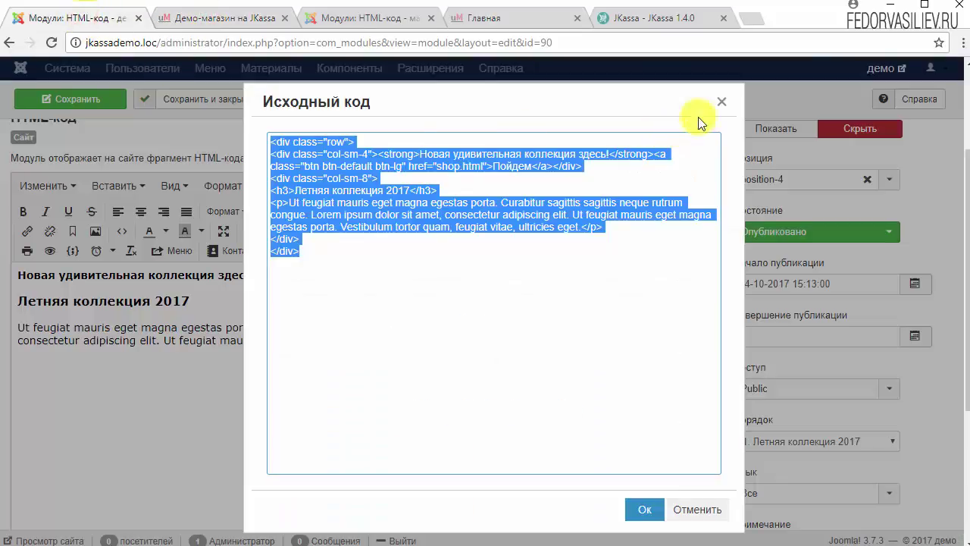
click(726, 104)
scroll(379, 319, up, 3)
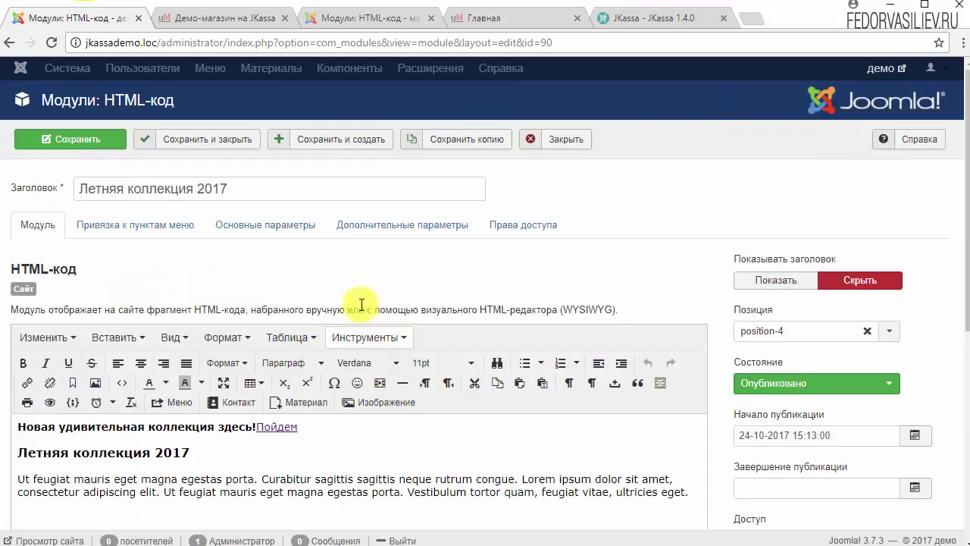
click(402, 226)
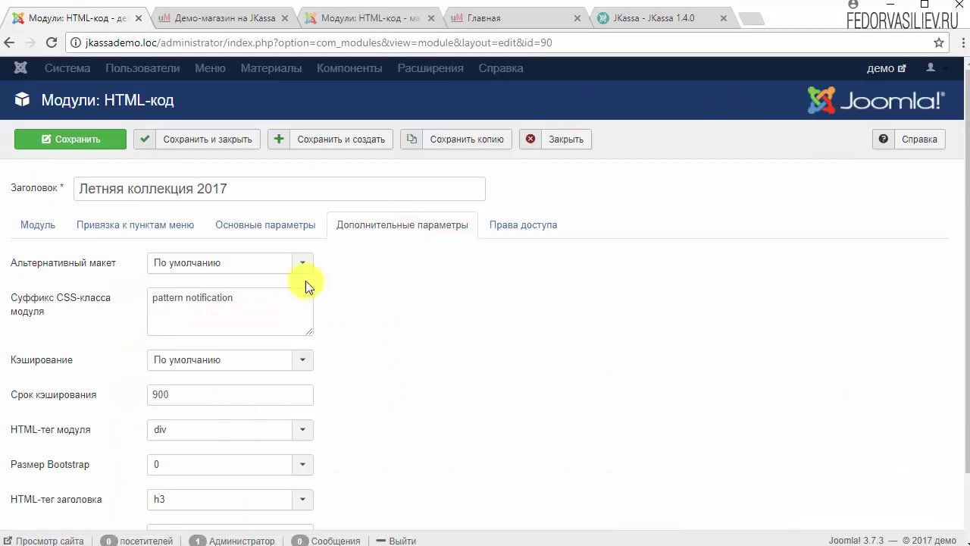
mouse_move(21, 309)
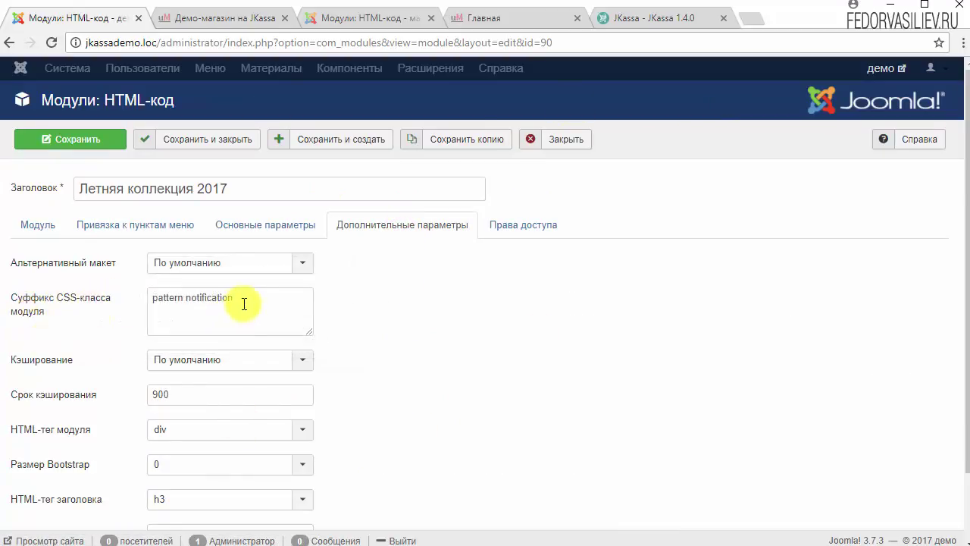
drag(244, 304, 98, 296)
right_click(213, 298)
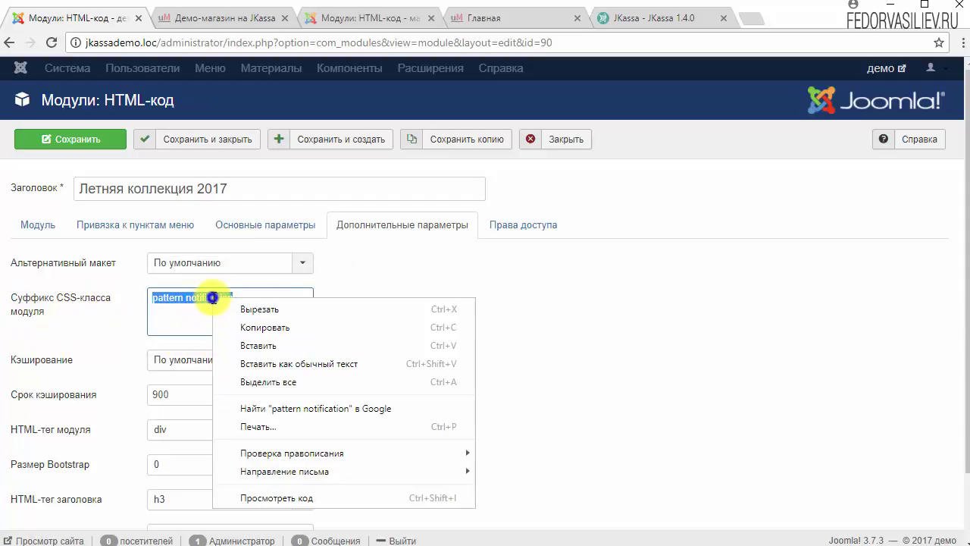
click(275, 328)
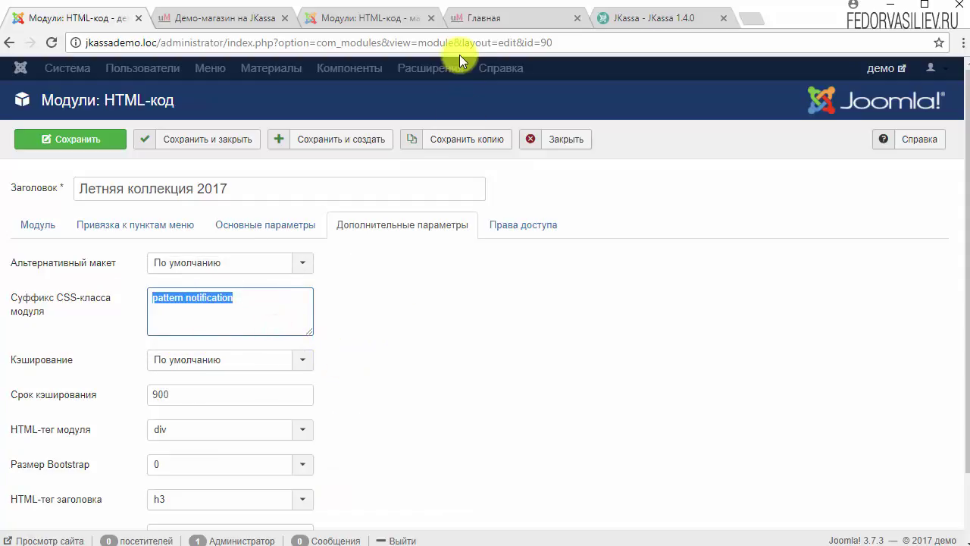
Step: Paste pattern notification as the CSS class suffix of module 1 on jkassa.loc and save the module
click(388, 19)
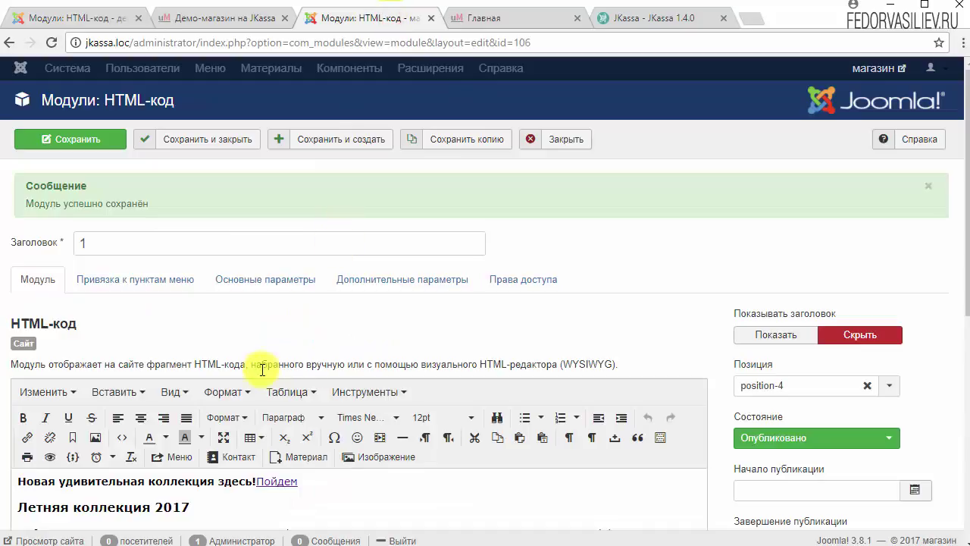
click(402, 280)
scroll(649, 251, down, 1)
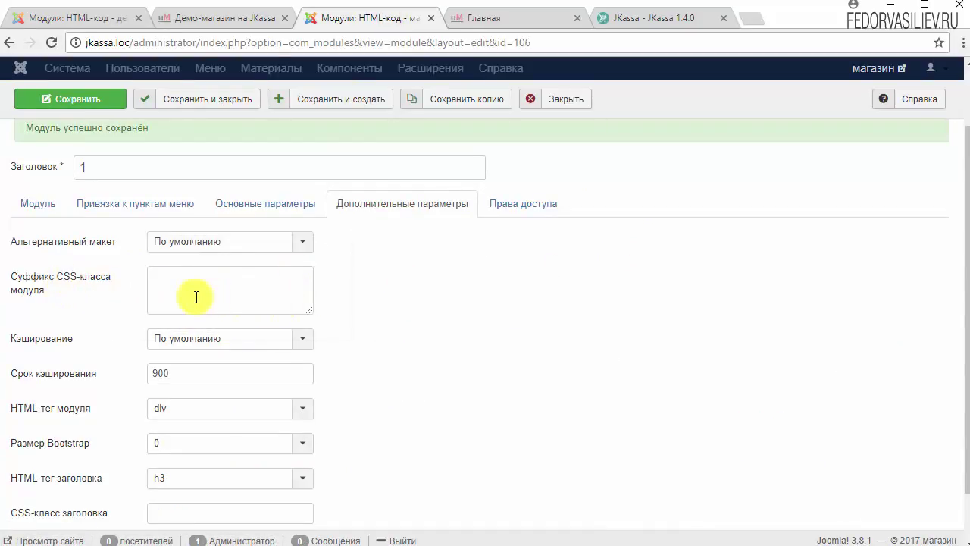
right_click(194, 275)
click(241, 362)
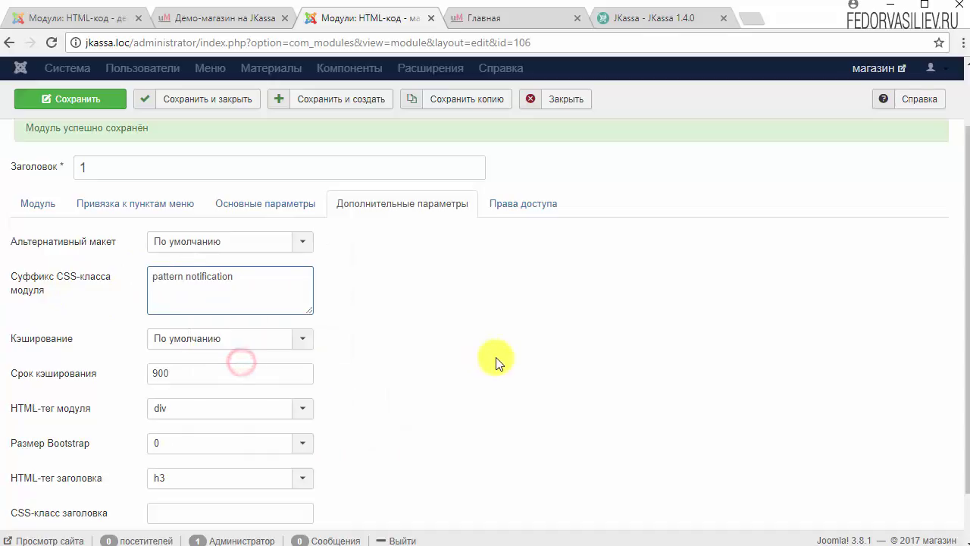
click(76, 101)
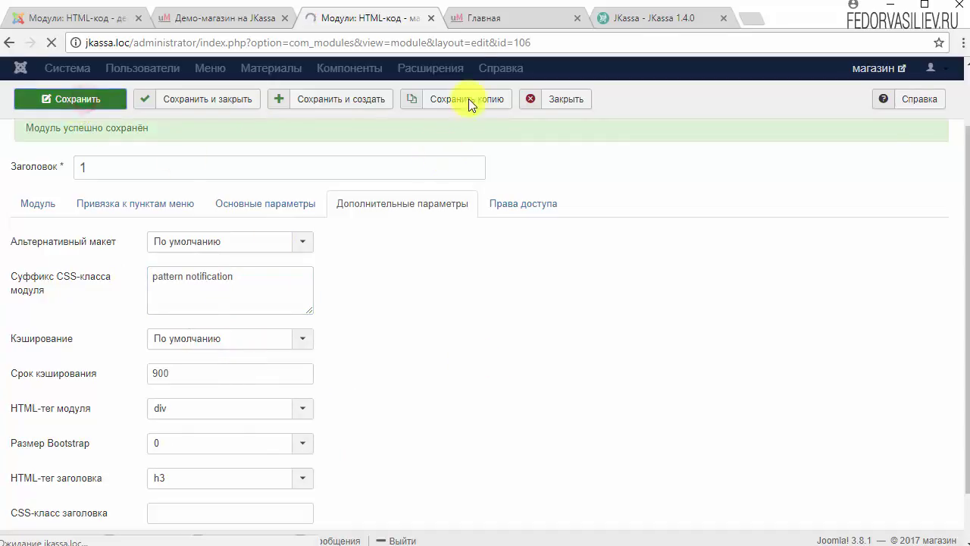
Step: Reload the jkassa.loc home page and check the styling of the Летняя коллекция 2017 block
click(493, 17)
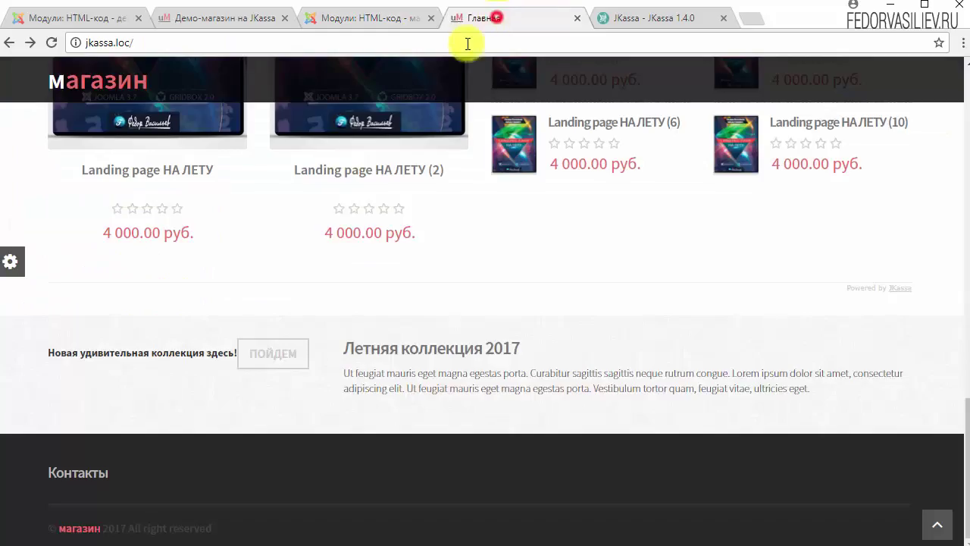
click(52, 43)
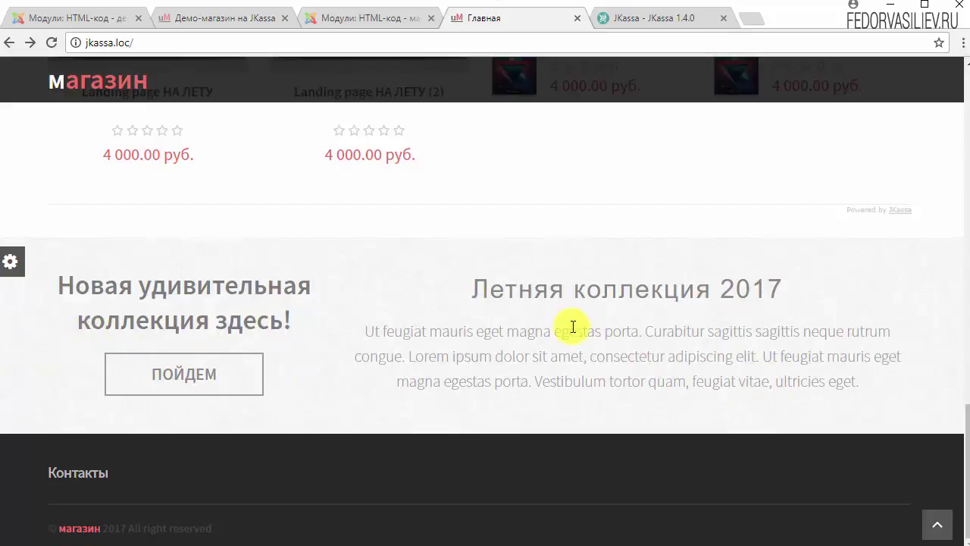
drag(465, 289, 606, 357)
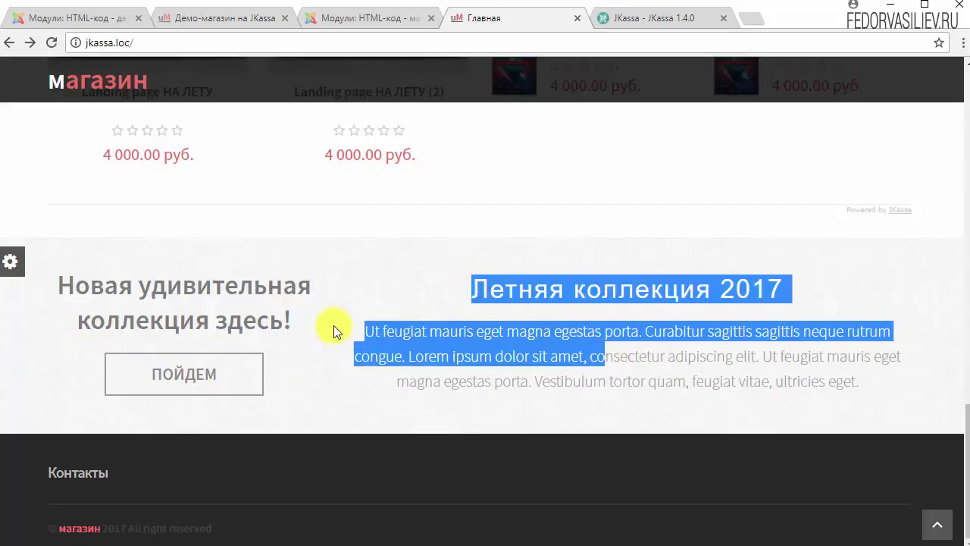
click(311, 394)
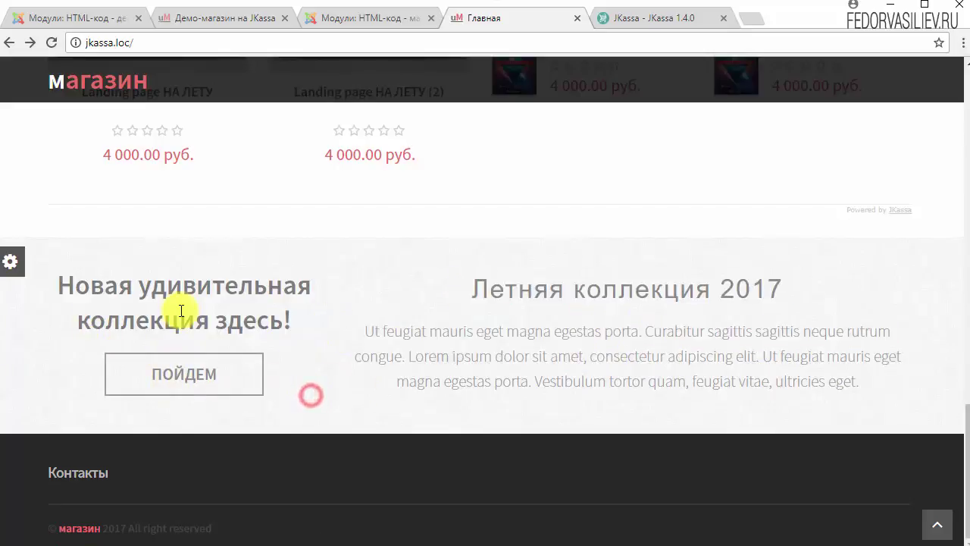